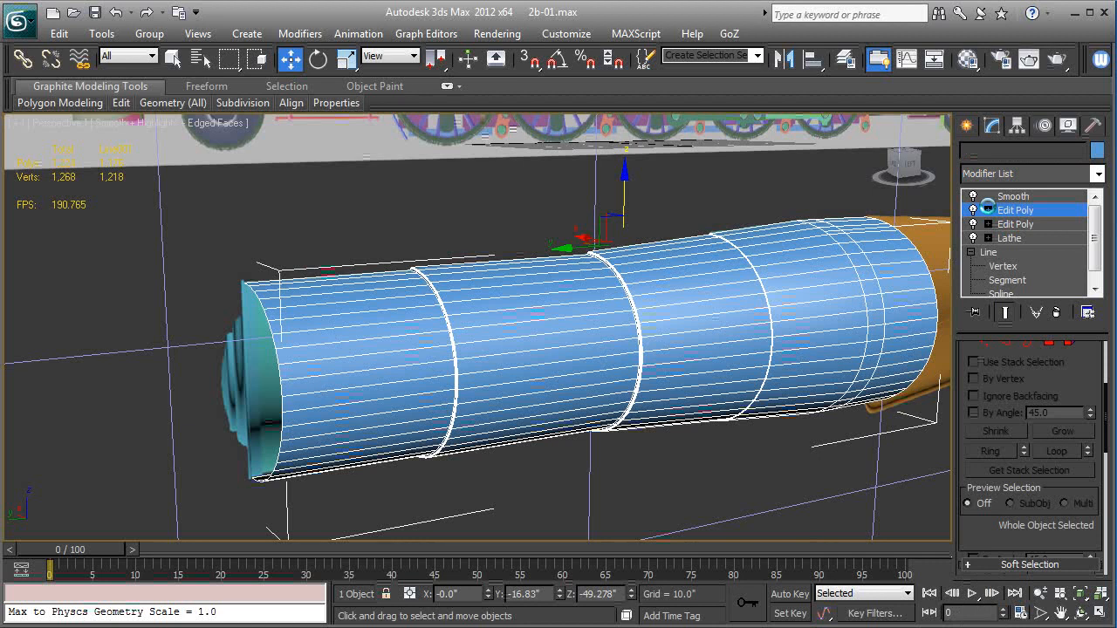
Select the full edge loop around the cylinder's open end at the Edge level of the upper Edit Poly modifier.
click(988, 211)
click(1012, 239)
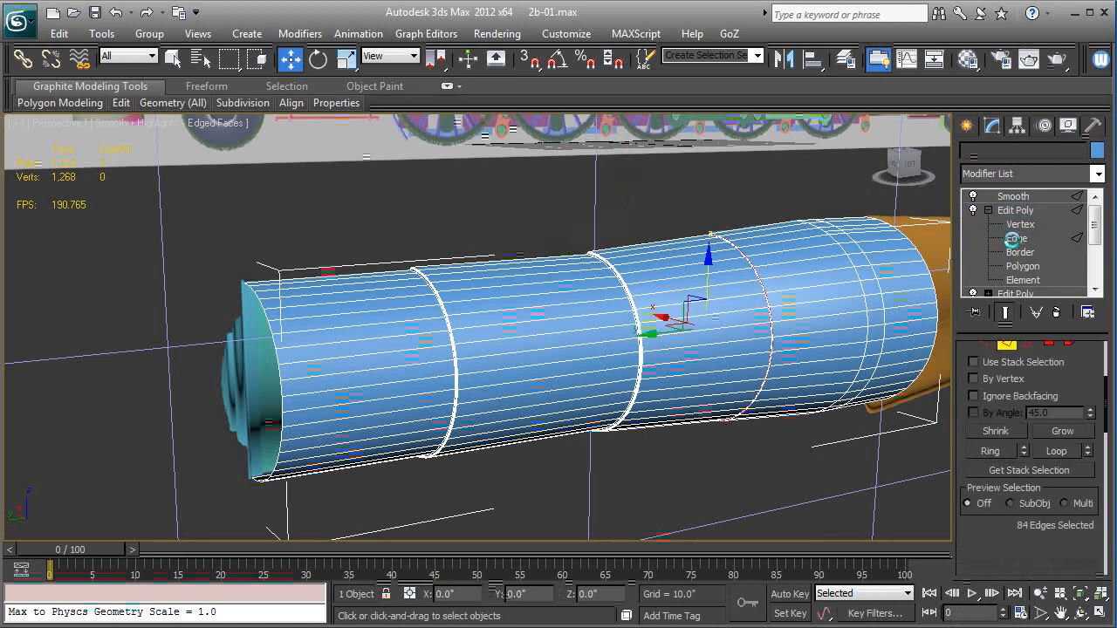
alt+middle_drag(313, 295, 352, 307)
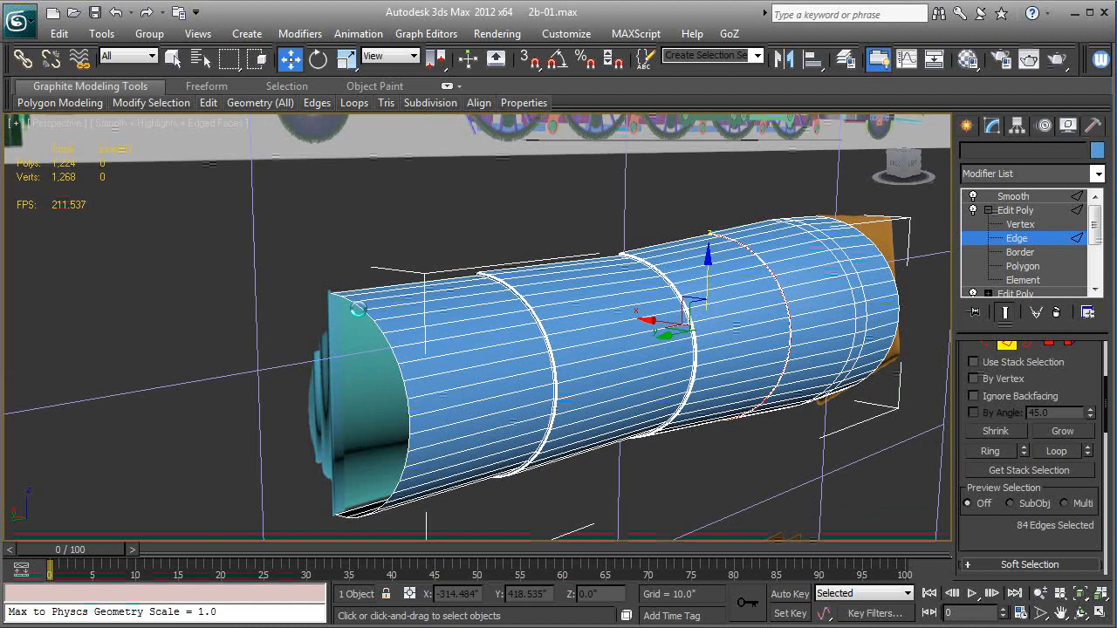
click(358, 308)
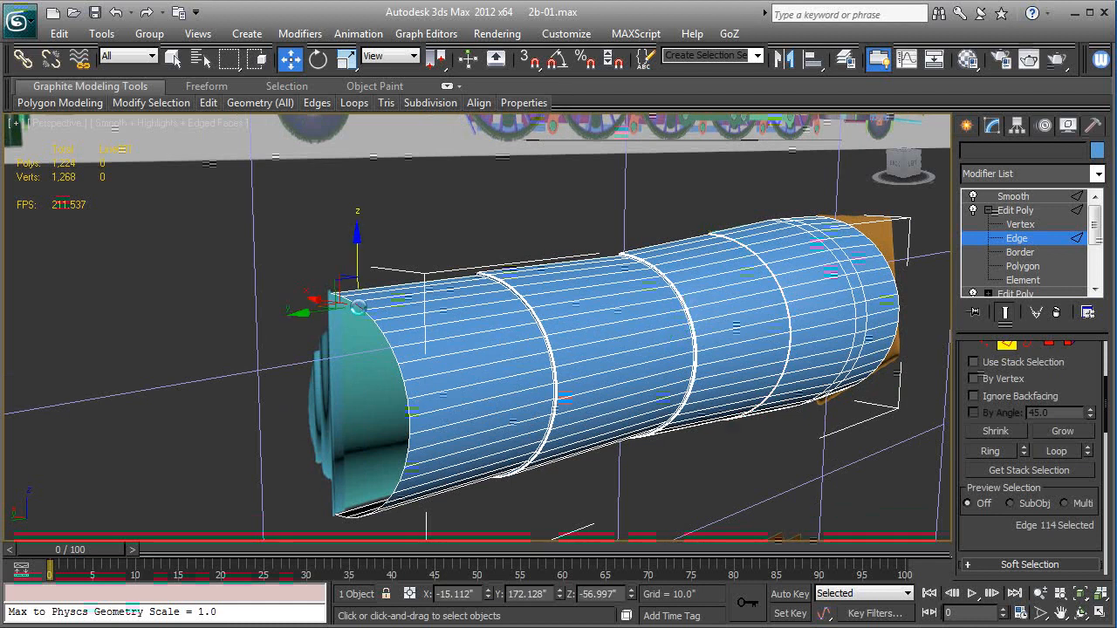
double_click(357, 307)
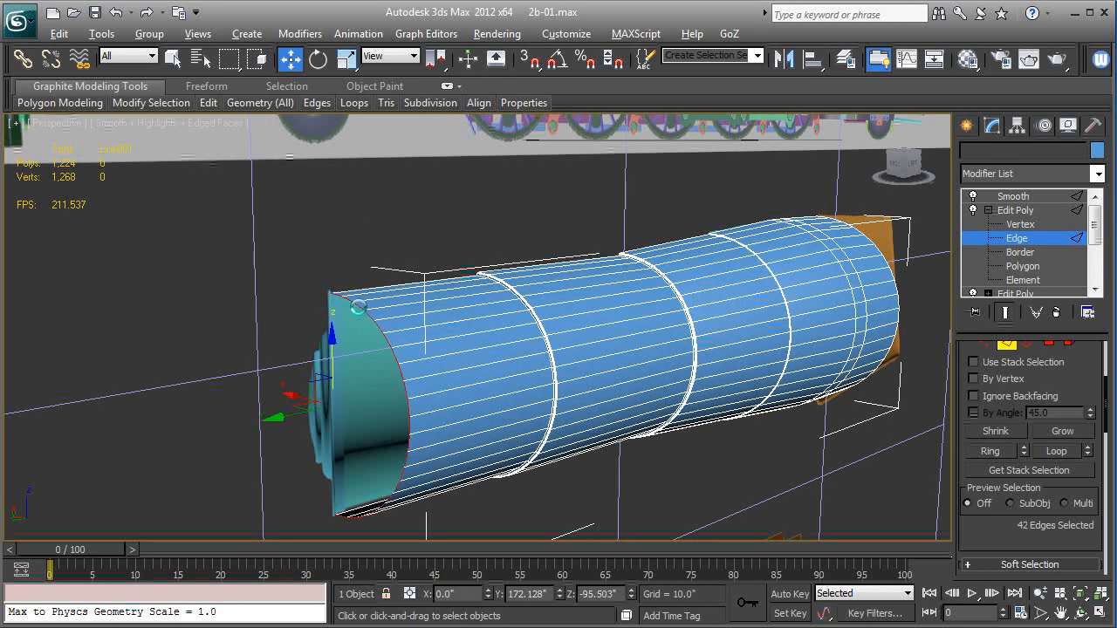
Extrude the selected end loop inward with a uniform scale copy to form a flat ring of new polygons.
middle_drag(389, 328, 408, 326)
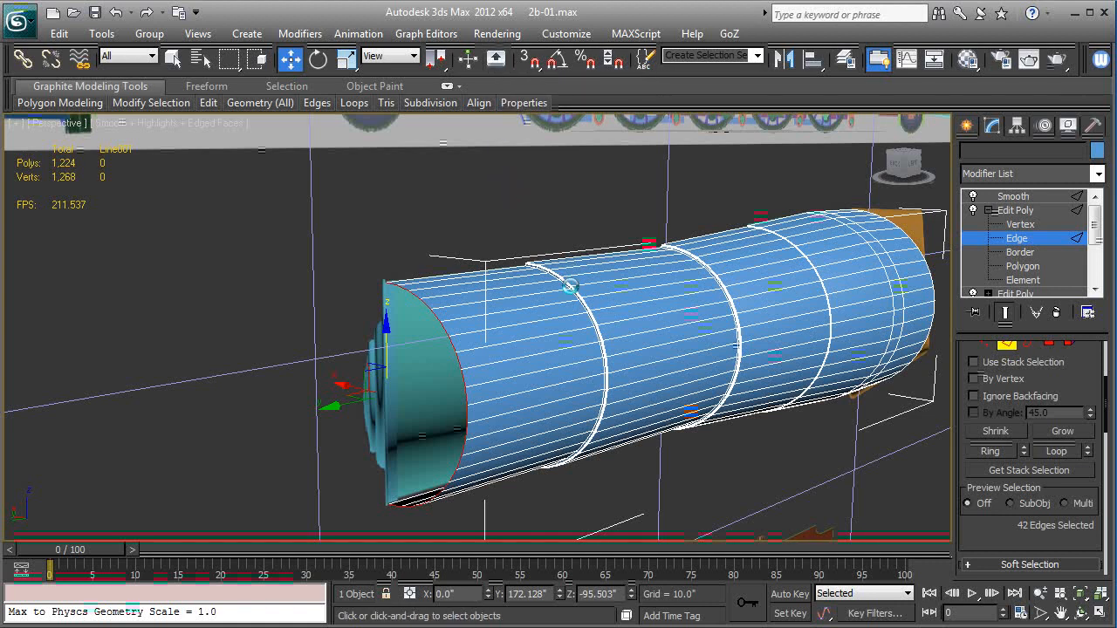
alt+middle_drag(619, 329, 583, 325)
scroll(582, 326, up, 5)
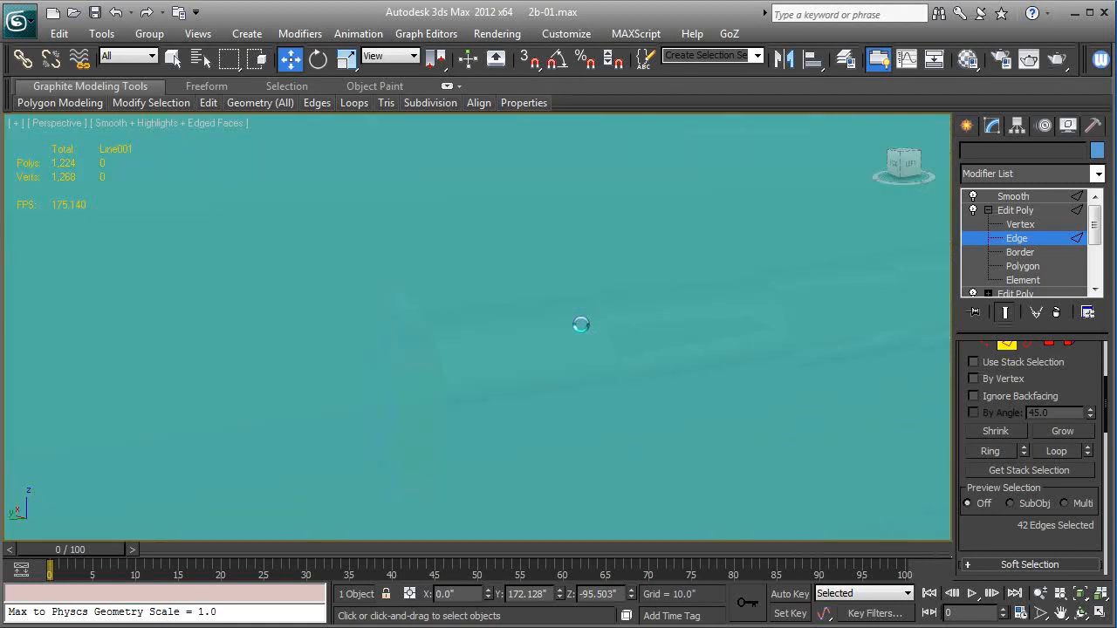
scroll(581, 326, down, 5)
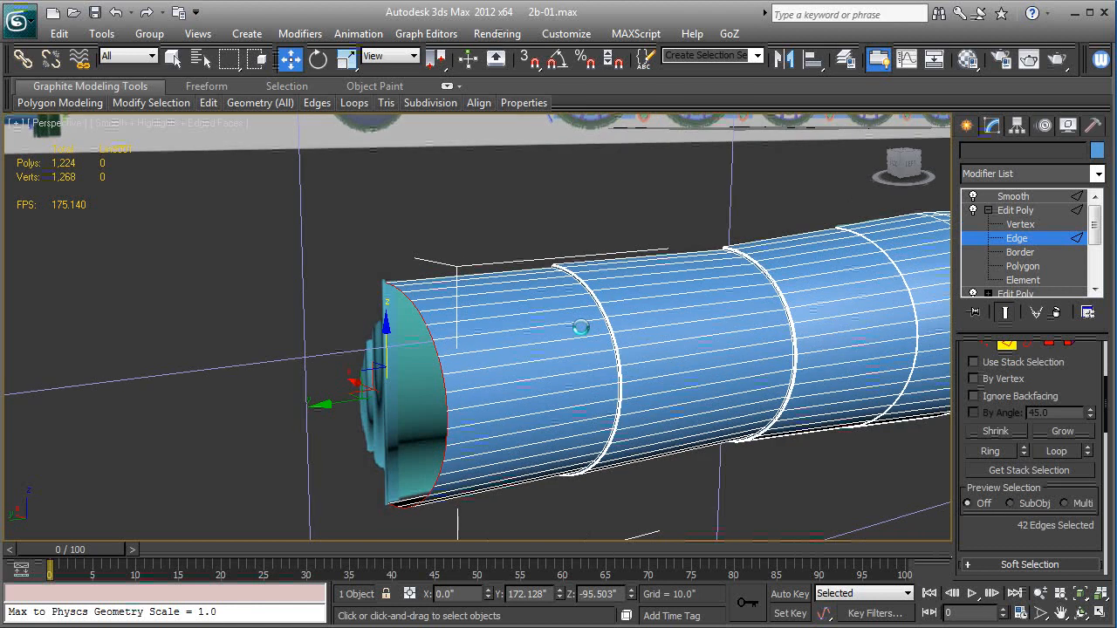
click(1041, 593)
drag(490, 340, 504, 299)
middle_drag(510, 323, 486, 356)
click(347, 59)
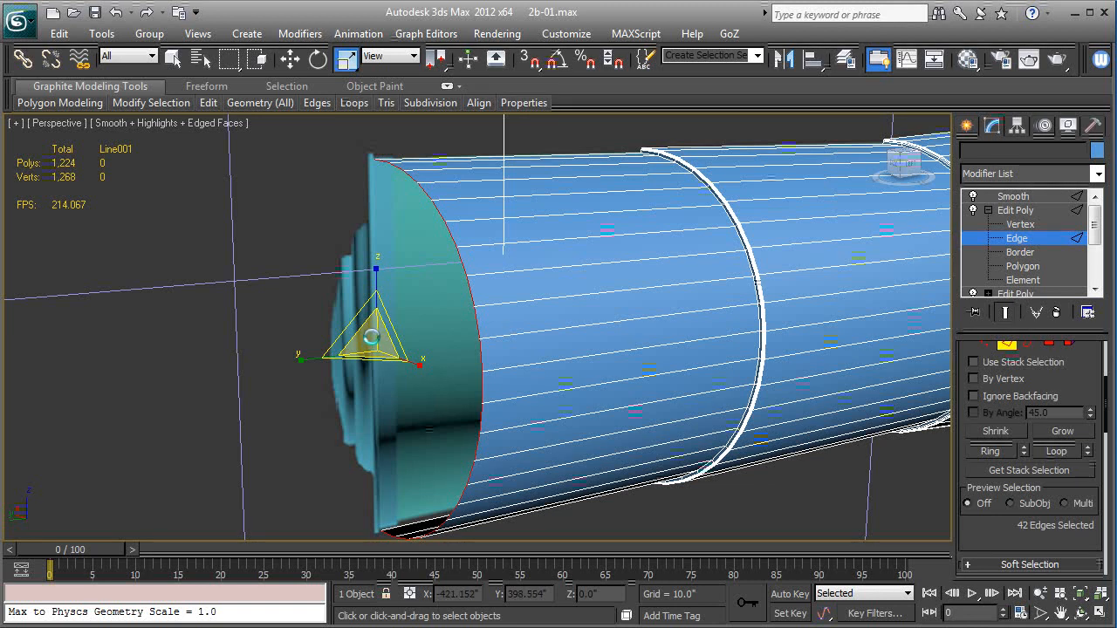
drag(371, 338, 372, 352)
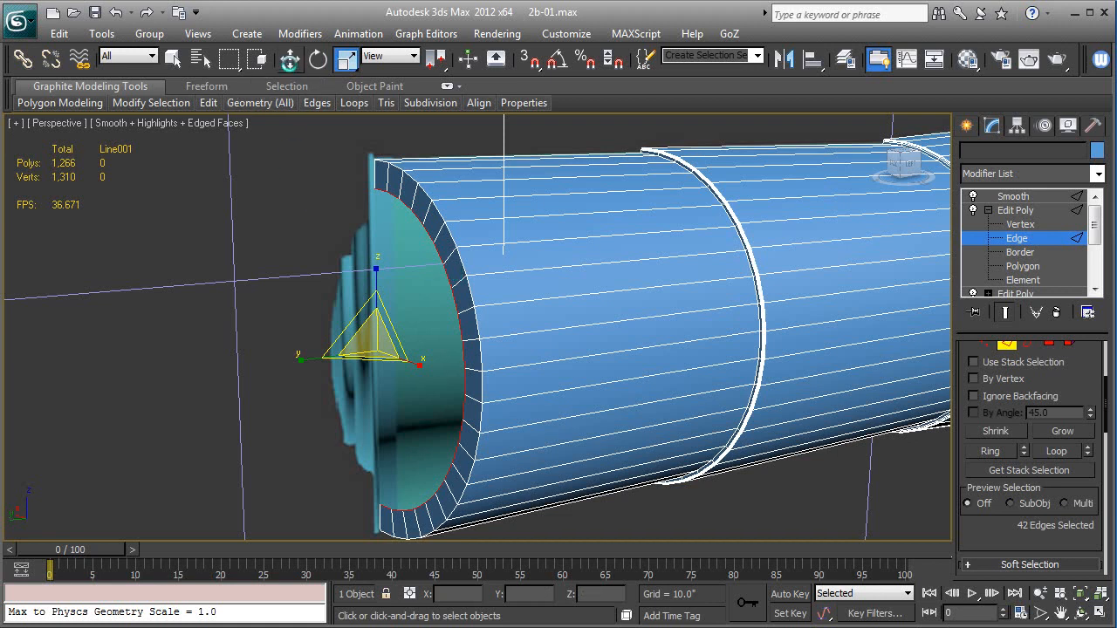
Scale the ring's inner edge loop uniformly to 87 percent to widen the rim.
click(291, 59)
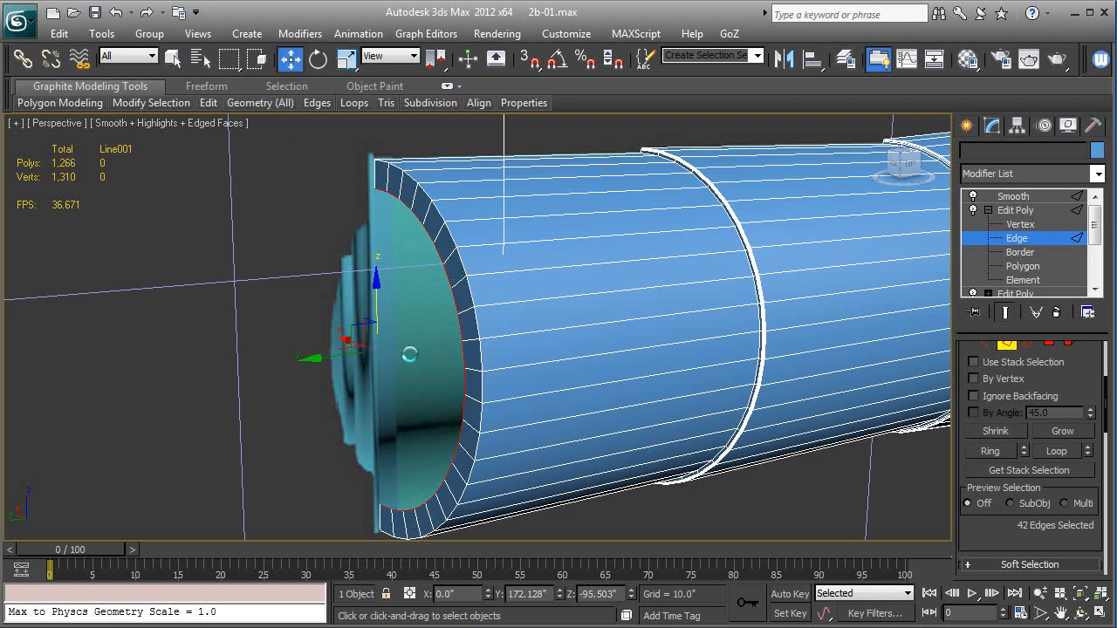
middle_drag(409, 354, 425, 355)
key(r)
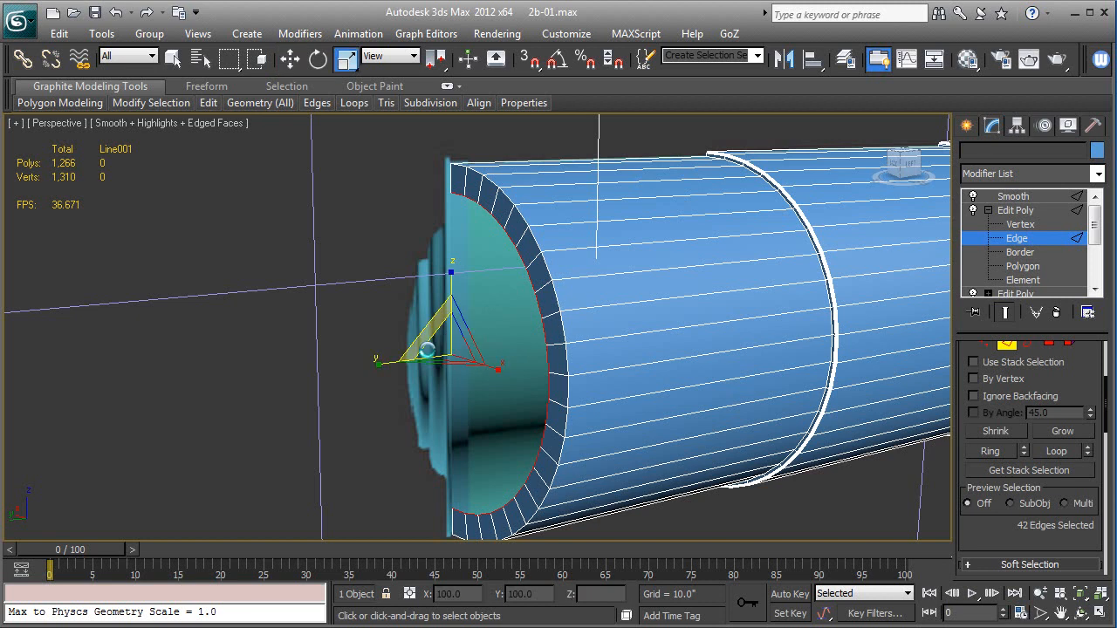
drag(446, 343, 445, 357)
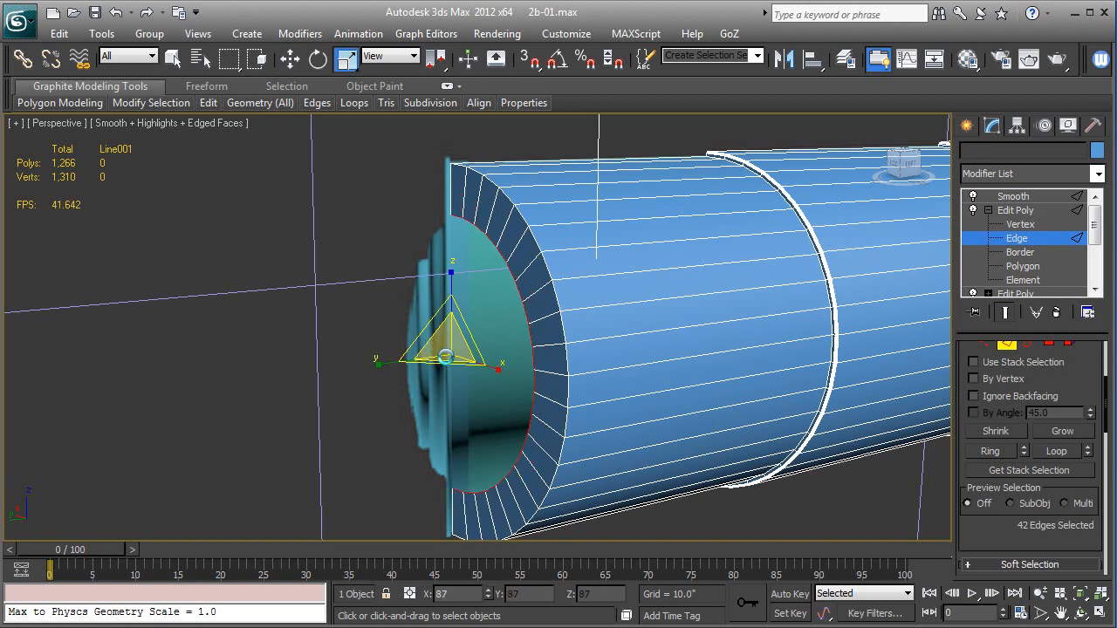
Extrude the rim's inner edge loop about 1.8" along Y into the cylinder to form a short lip.
click(289, 58)
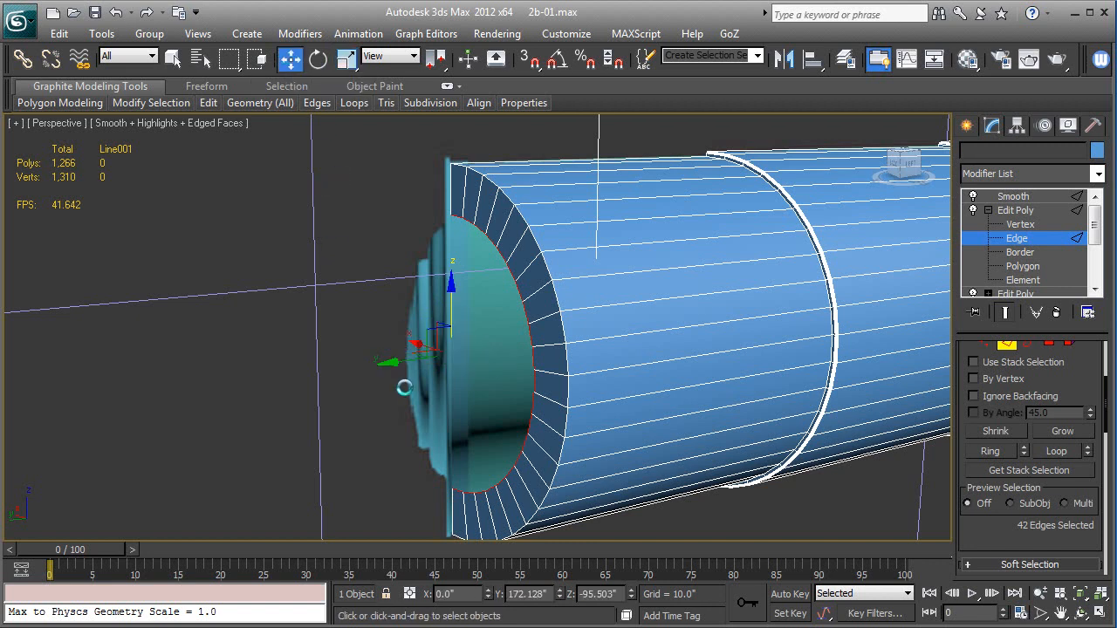
shift+drag(384, 361, 396, 371)
alt+middle_drag(396, 370, 408, 409)
scroll(402, 373, up, 3)
scroll(402, 372, down, 2)
click(1038, 593)
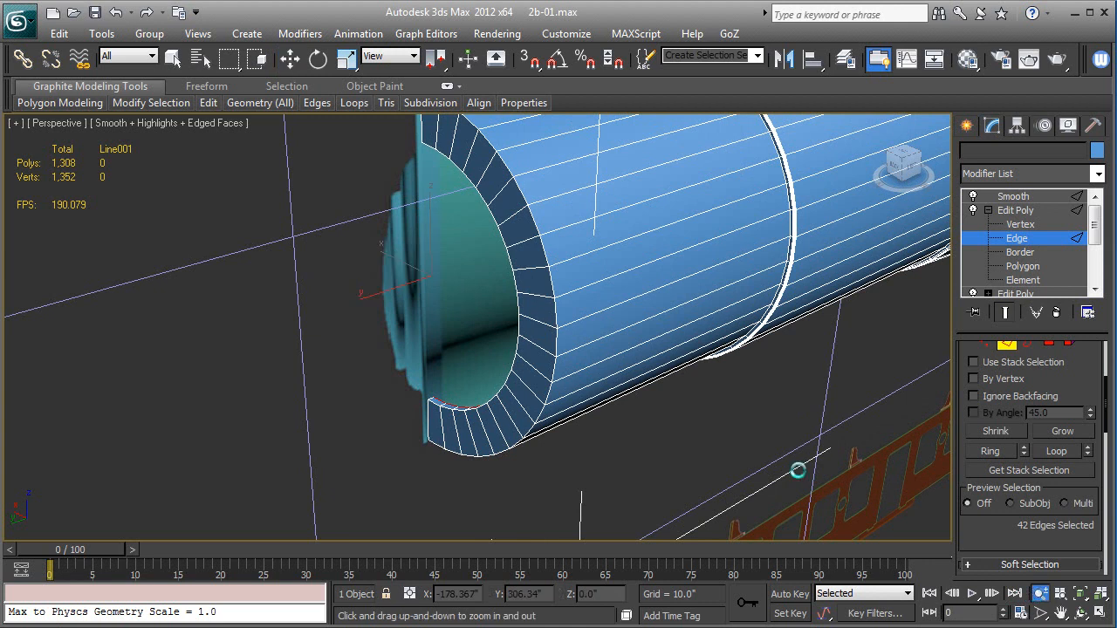
drag(798, 471, 615, 397)
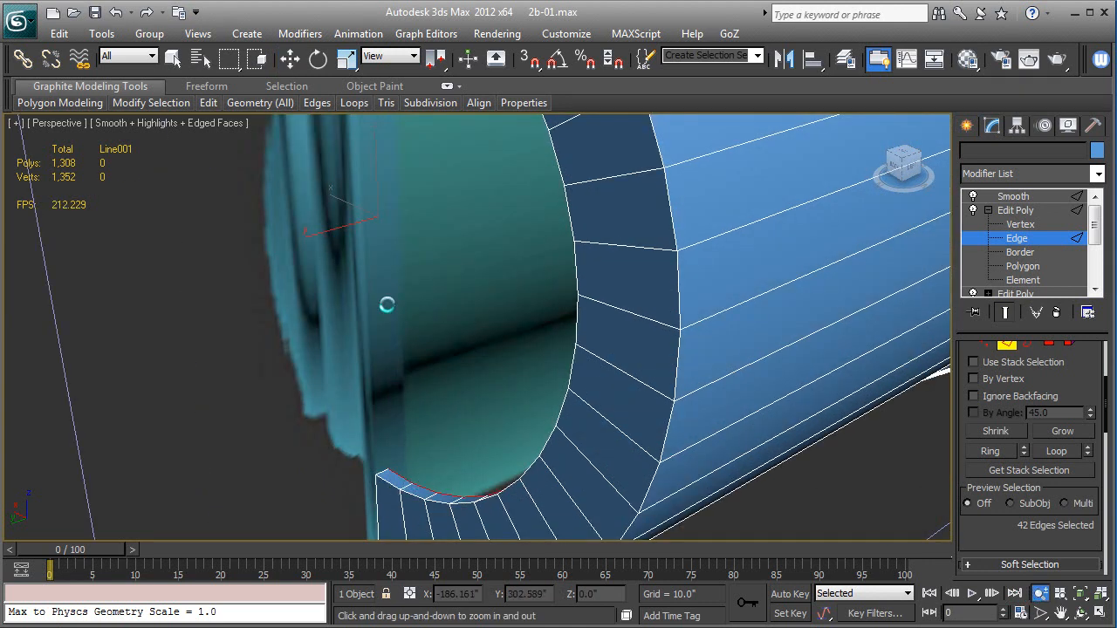
click(290, 59)
Extrude the inner loop about 24" deeper along Y to about 146.4", and show the model in wireframe.
scroll(454, 267, down, 5)
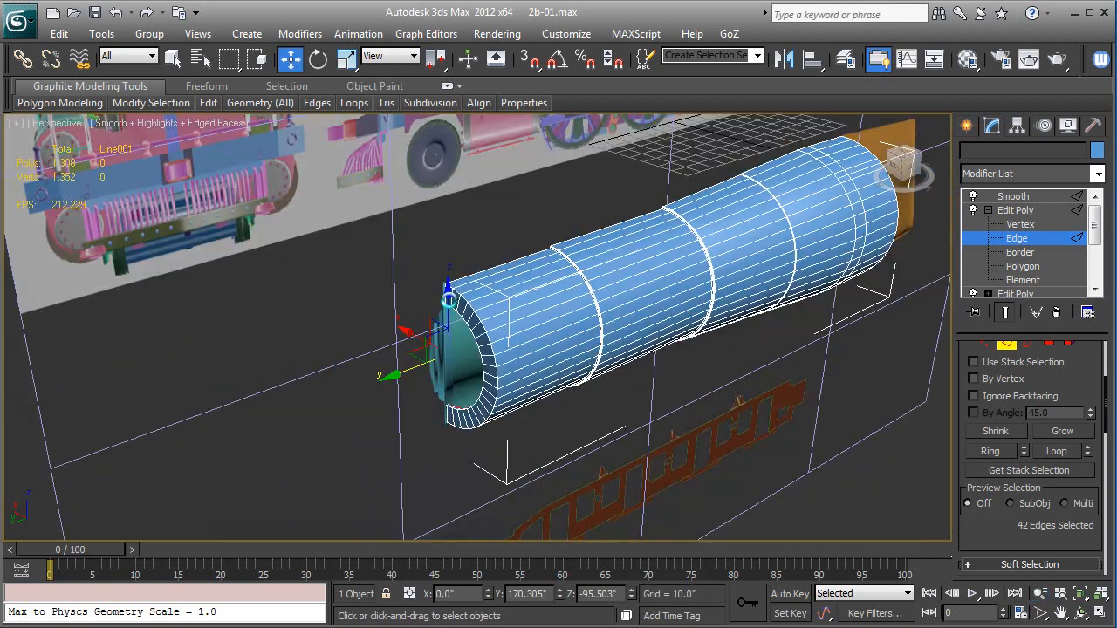
alt+middle_drag(449, 299, 439, 309)
scroll(440, 316, up, 5)
scroll(443, 327, down, 5)
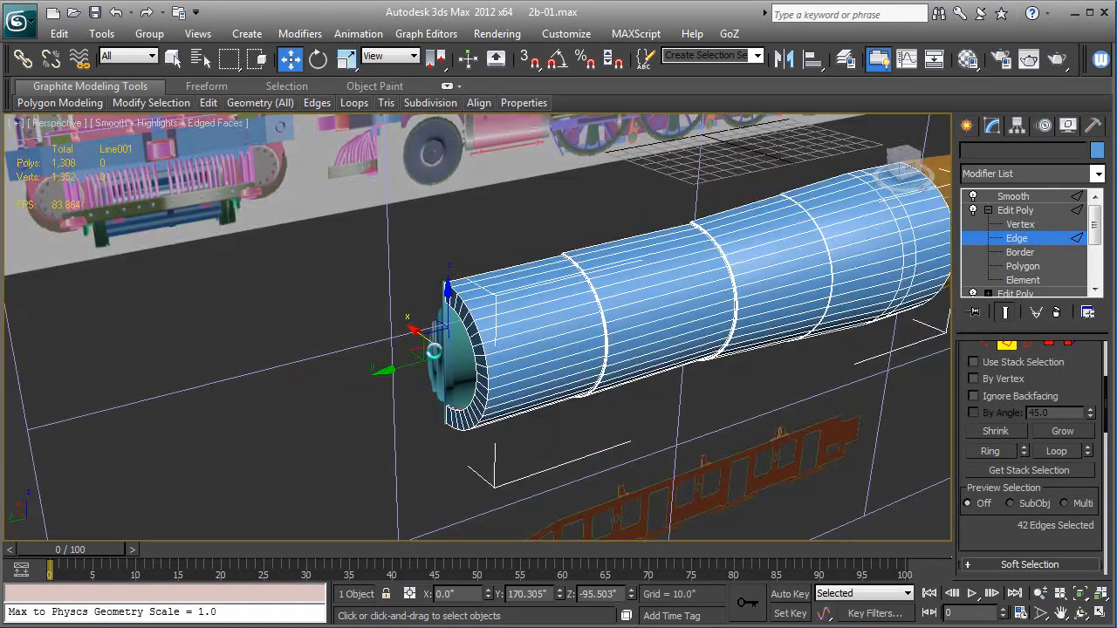
shift+drag(387, 367, 424, 356)
key(F3)
alt+middle_drag(479, 362, 438, 365)
click(1040, 593)
drag(524, 409, 526, 381)
alt+middle_drag(529, 390, 501, 376)
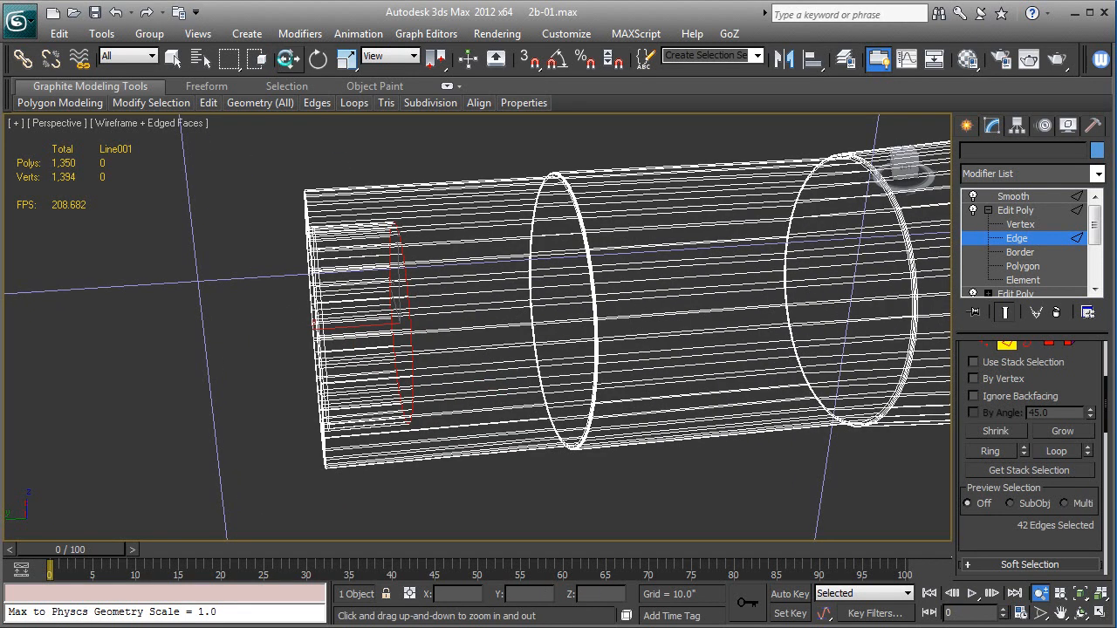
click(289, 59)
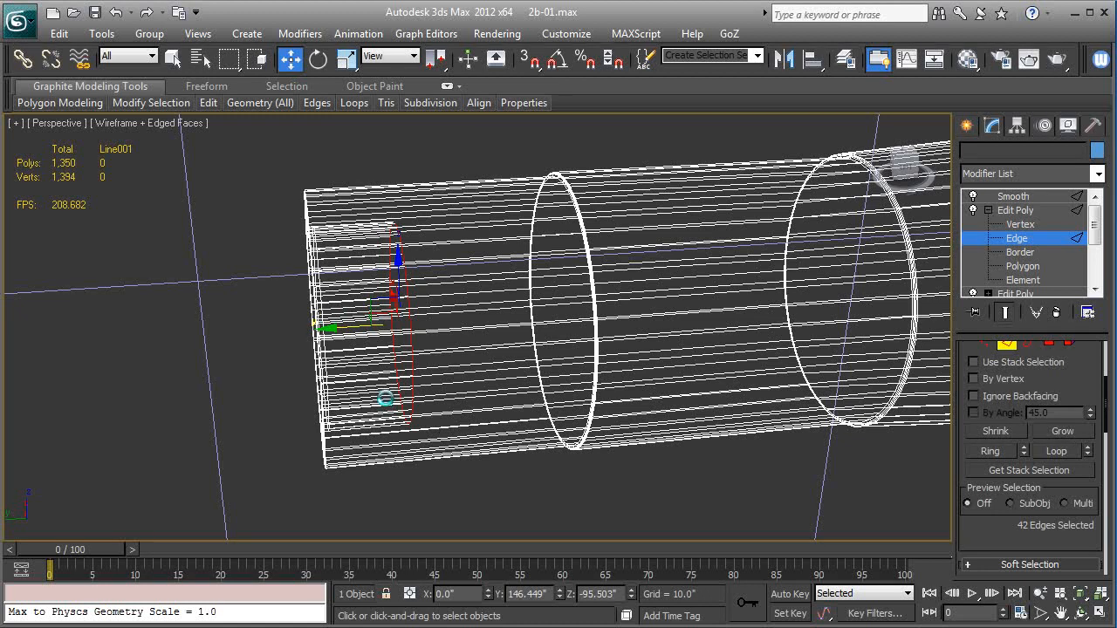
Extrude the inner wall by another segment along Y, bringing the edge loop to about 114.1".
middle_drag(374, 370, 379, 370)
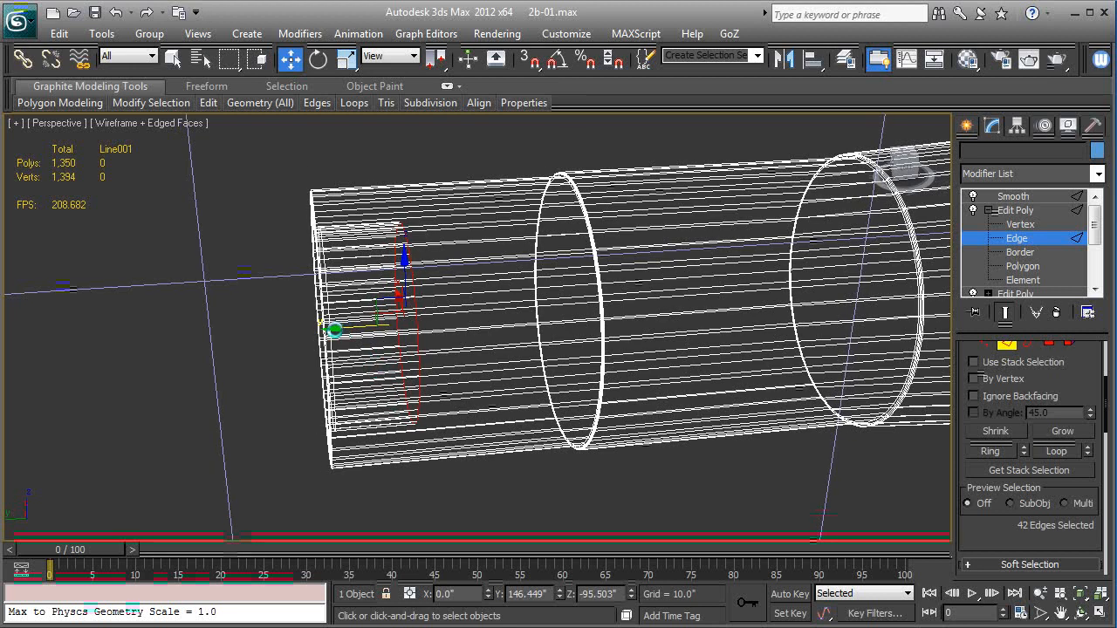
shift+drag(332, 328, 419, 324)
mouse_move(395, 337)
alt+middle_down()
mouse_move(400, 319)
mouse_move(404, 332)
alt+middle_up()
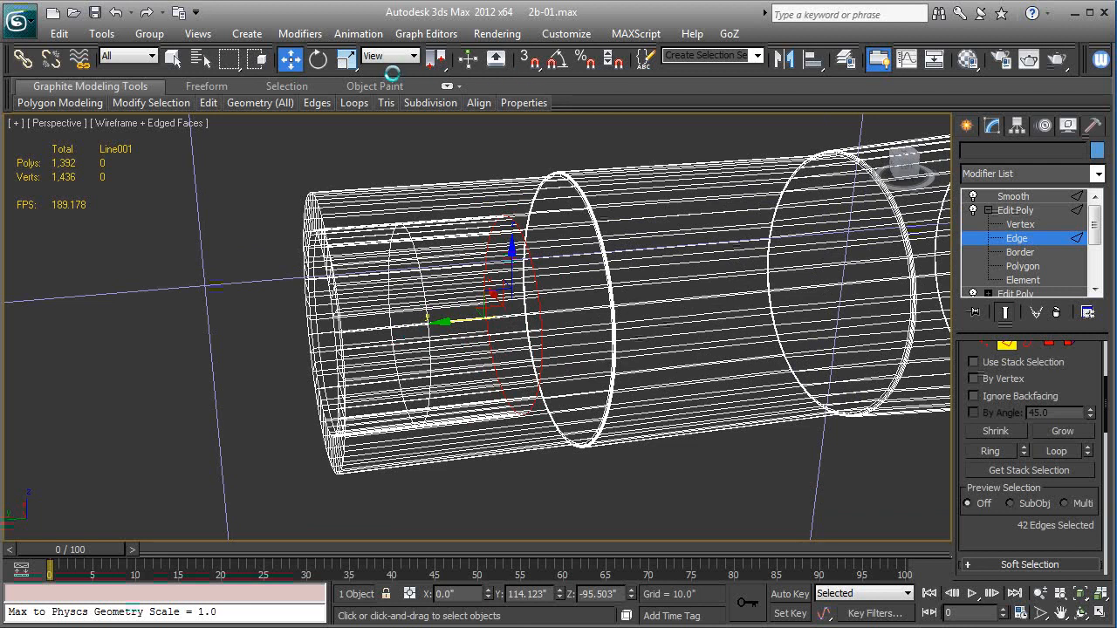
Extrude the deepest loop inward with a uniform scale copy to form a narrow inner ring, and restore shaded display.
click(346, 59)
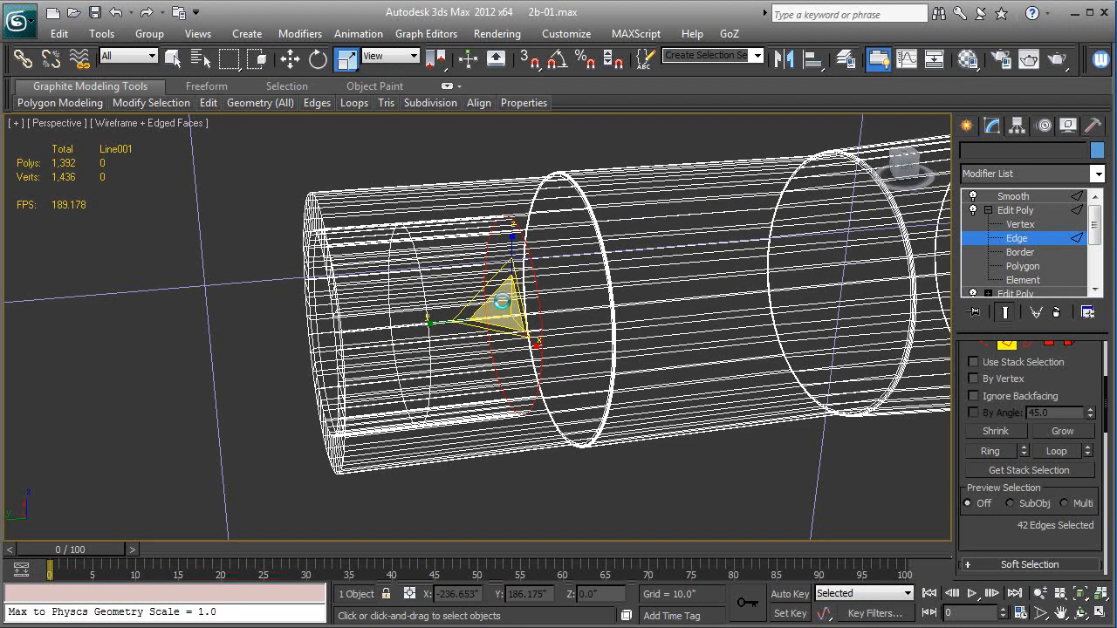
shift+drag(507, 301, 496, 311)
alt+middle_drag(495, 310, 588, 295)
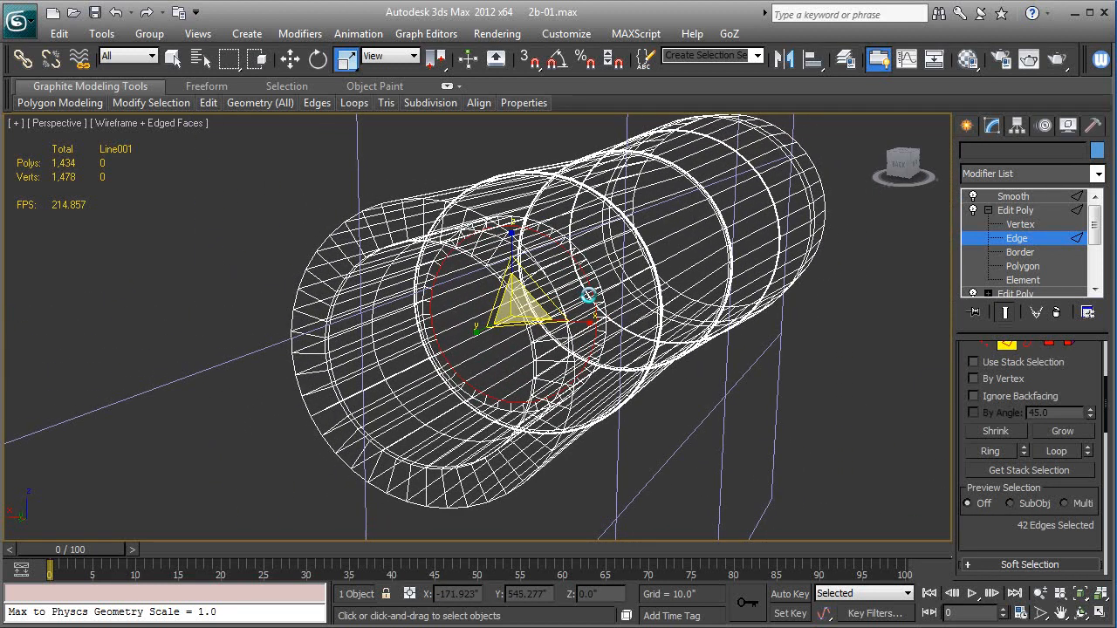
key(F3)
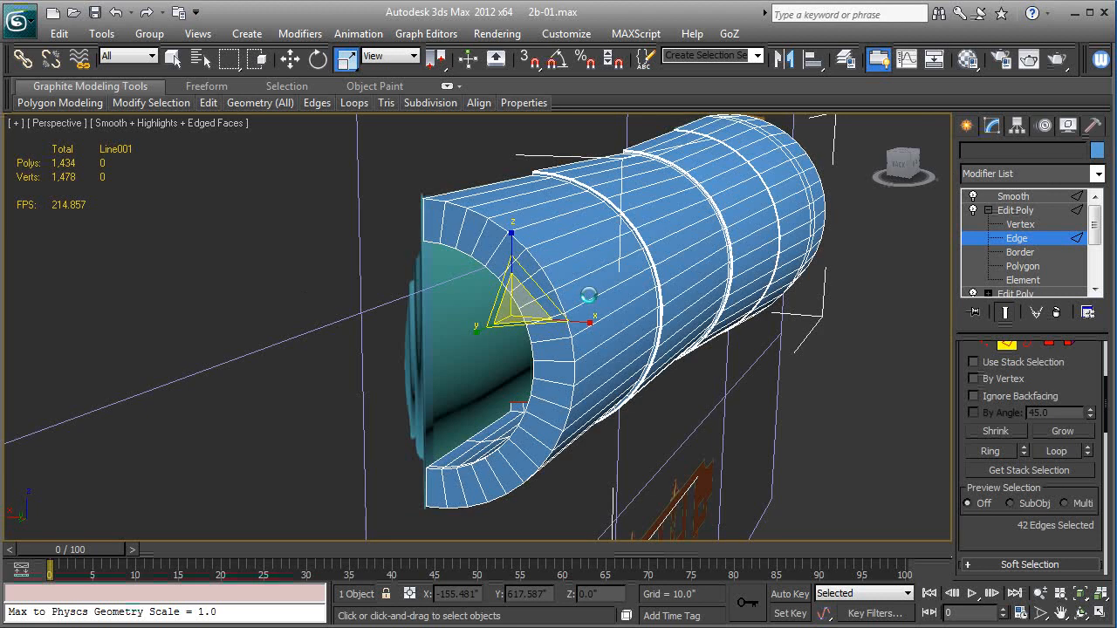
Isolate the cylinder and bring the open hole inside its recessed end into close view.
key(alt+q)
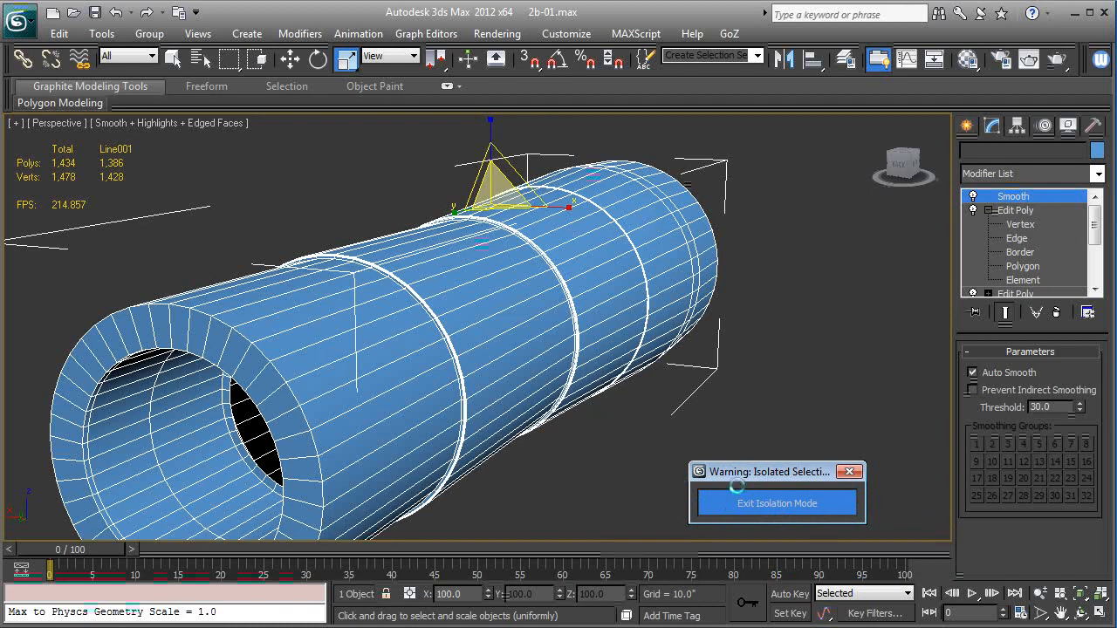
middle_drag(549, 418, 653, 347)
scroll(653, 347, up, 2)
scroll(466, 369, up, 4)
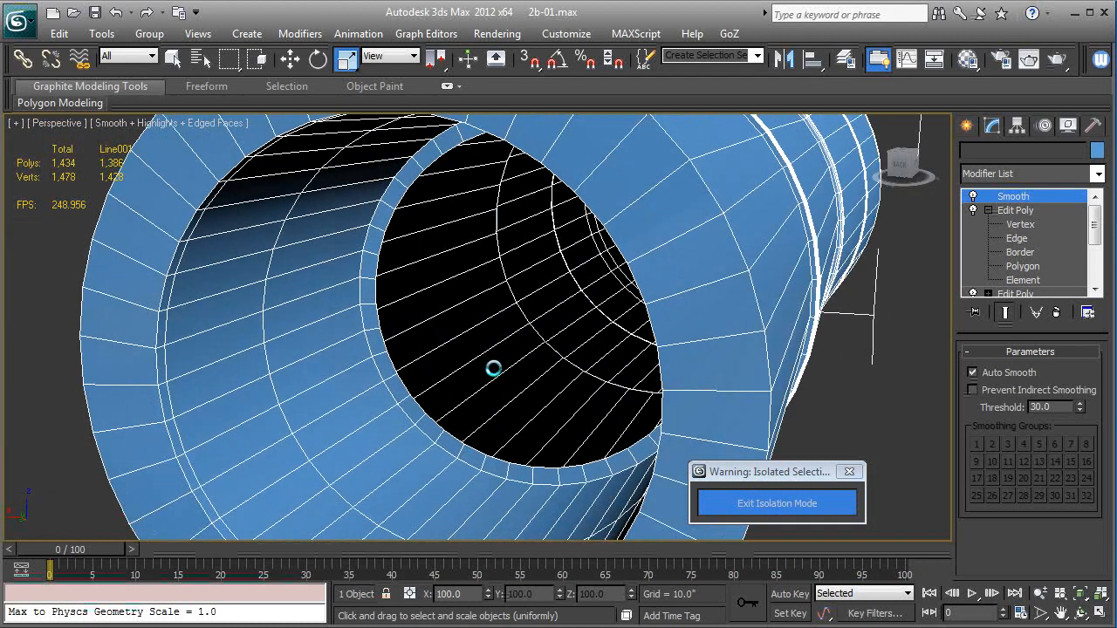
alt+middle_drag(498, 366, 314, 284)
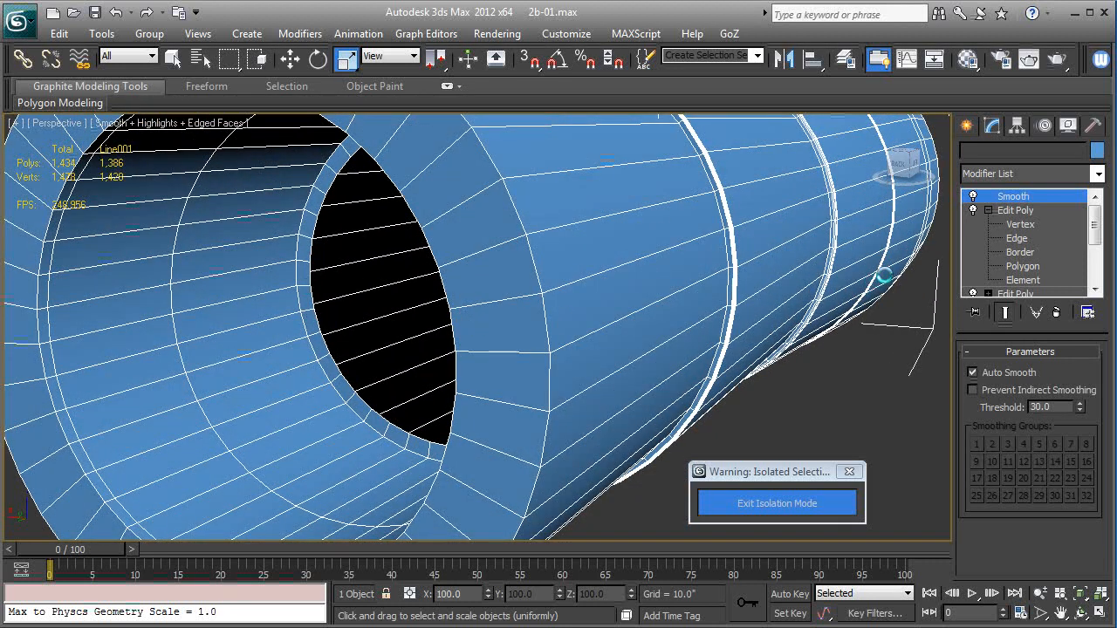
Close the inner hole by applying Cap Poly to its border, and exit isolation mode.
click(1016, 252)
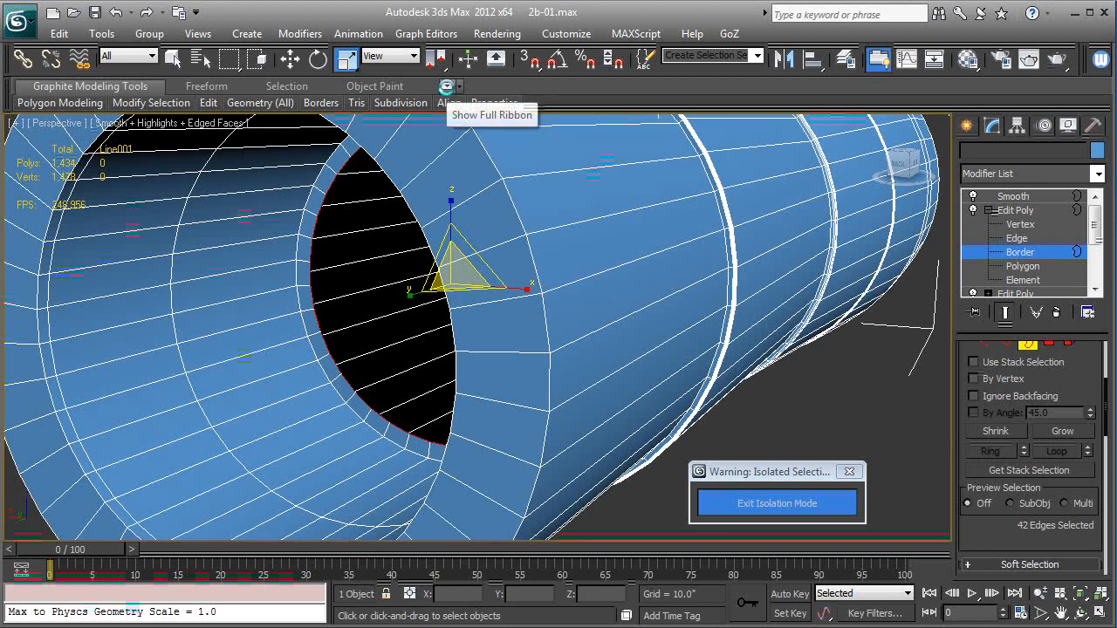
click(447, 86)
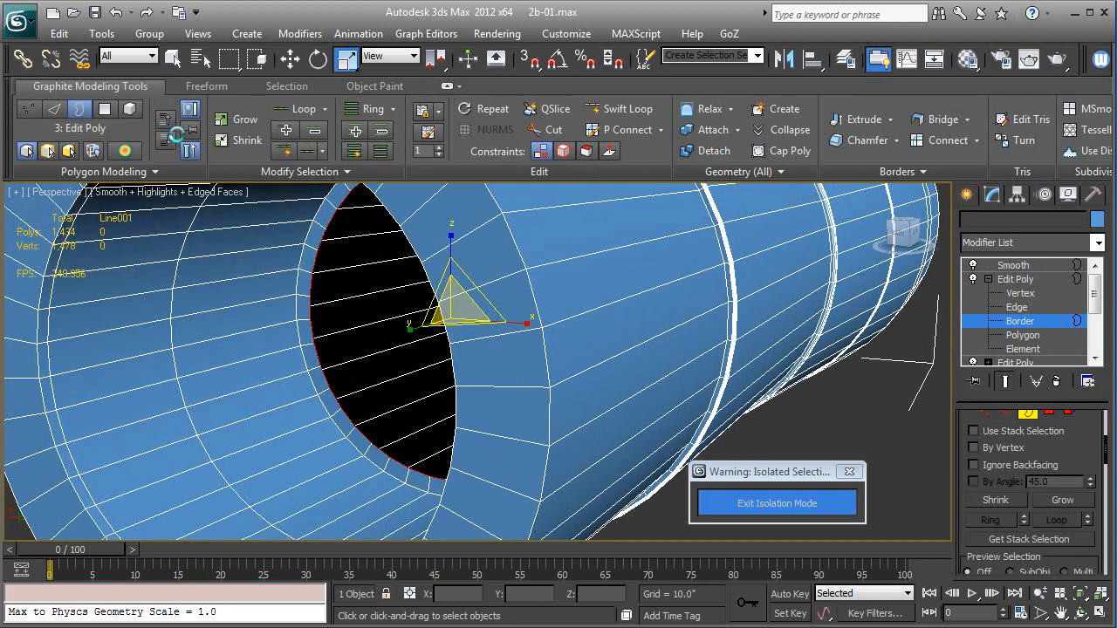
click(364, 150)
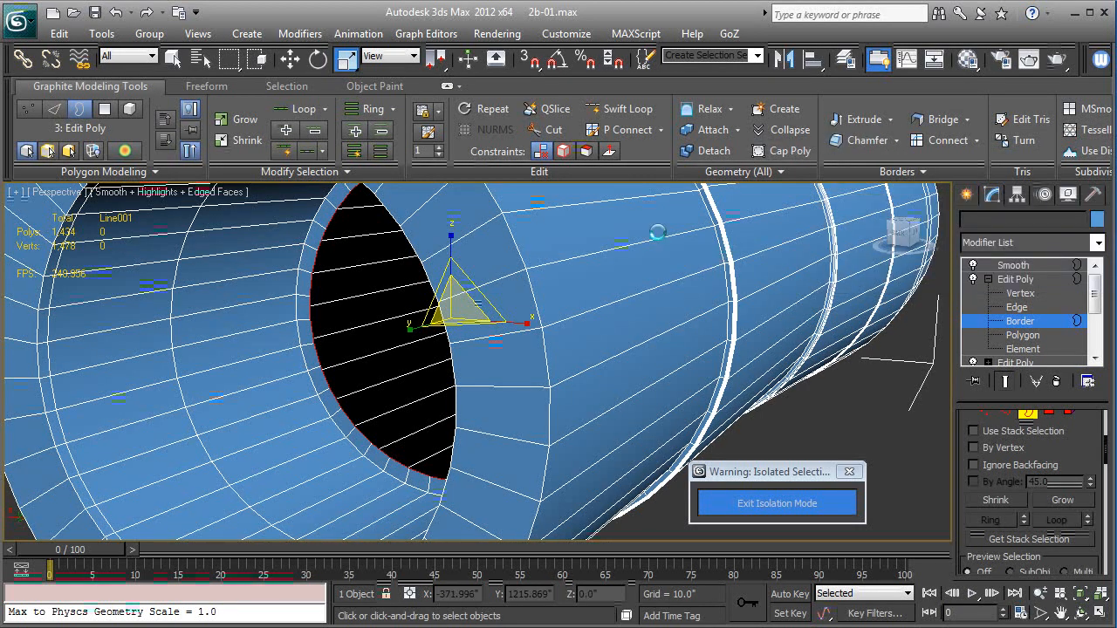
alt+middle_drag(602, 267, 643, 280)
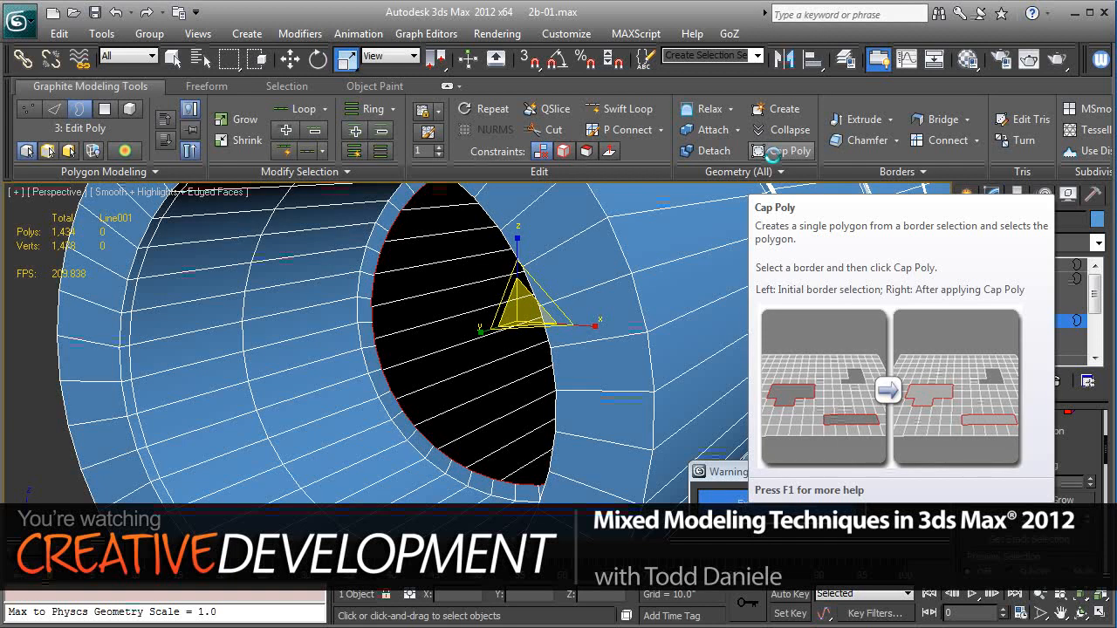
click(772, 152)
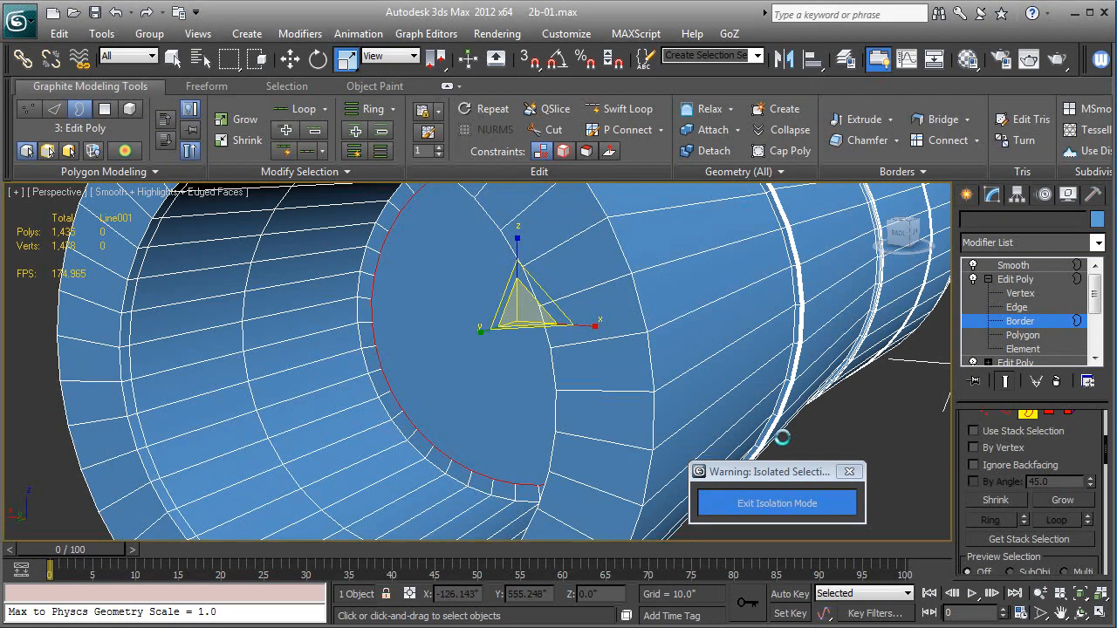
click(787, 502)
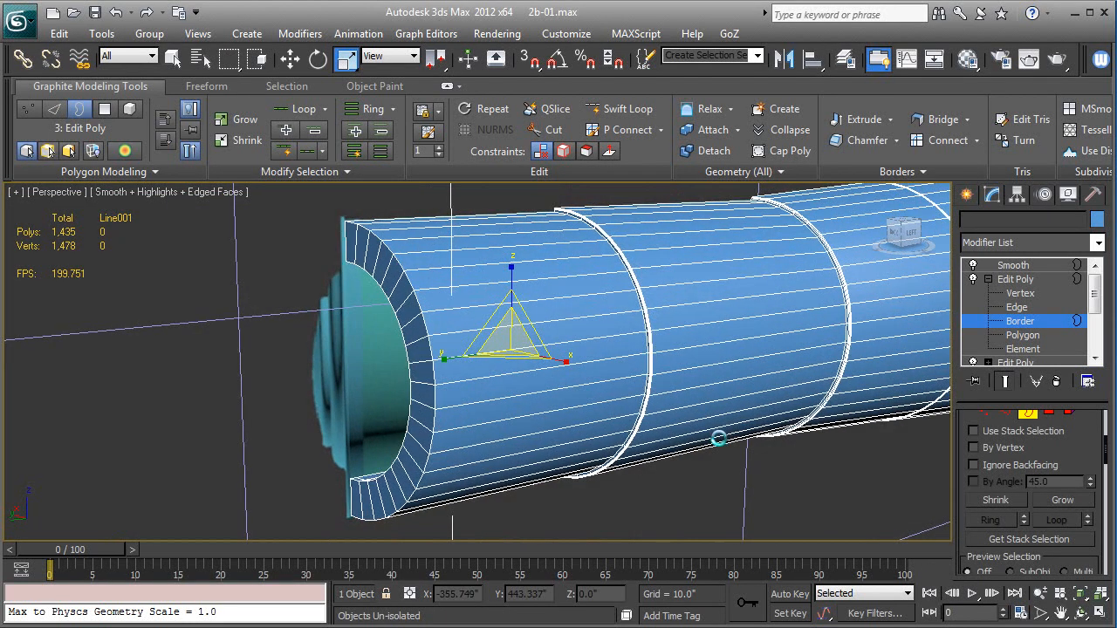
Select the open border at the cylinder's opposite end, next to the orange part.
middle_drag(783, 393, 553, 407)
alt+middle_drag(668, 386, 529, 339)
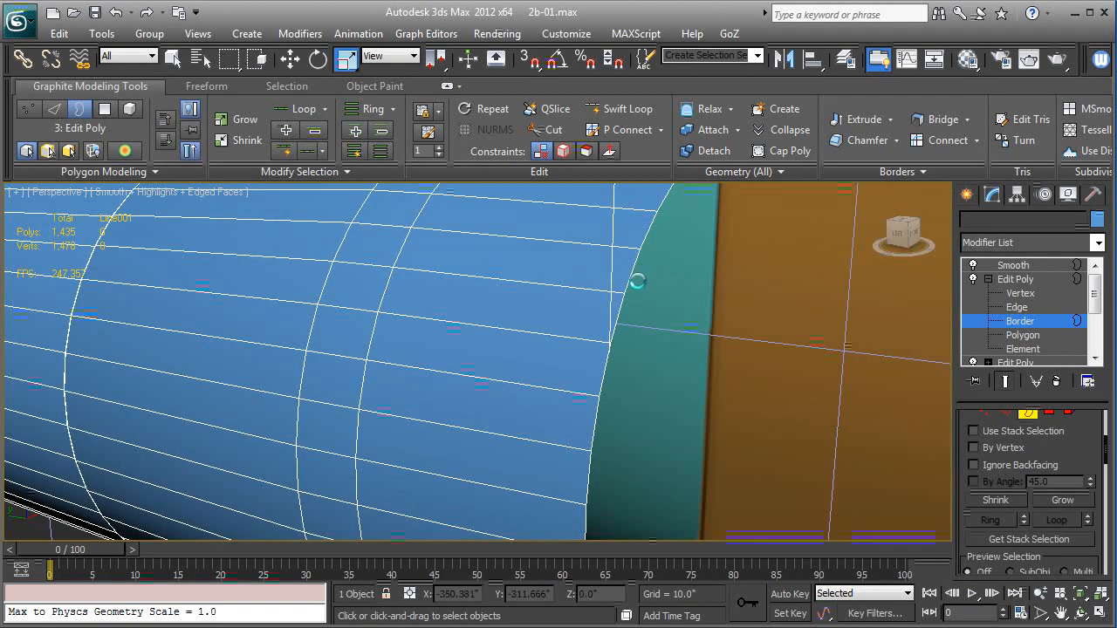
click(627, 280)
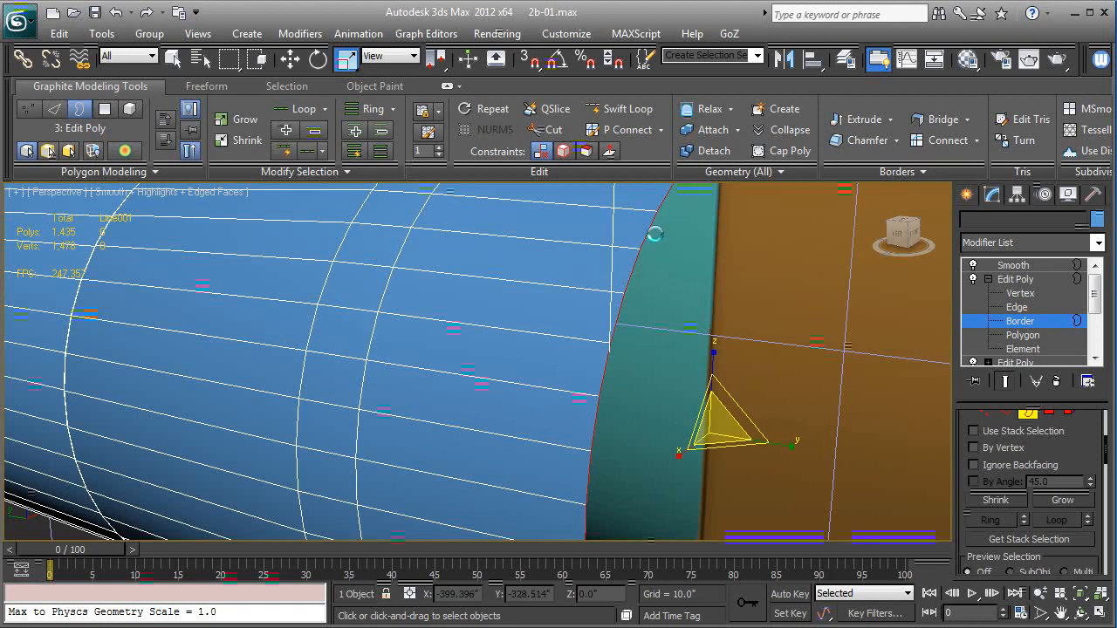
Close the cylinder's open end next to the orange part by applying Cap Poly to the selected border.
middle_drag(723, 345, 705, 340)
scroll(706, 342, down, 4)
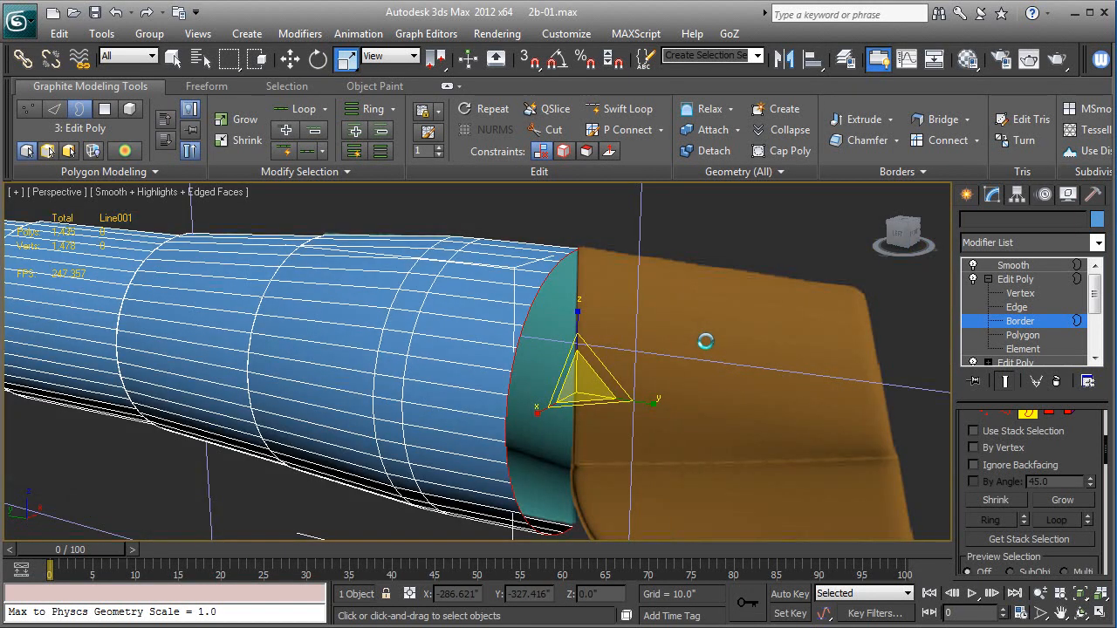
scroll(705, 341, up, 3)
middle_drag(705, 342, 695, 323)
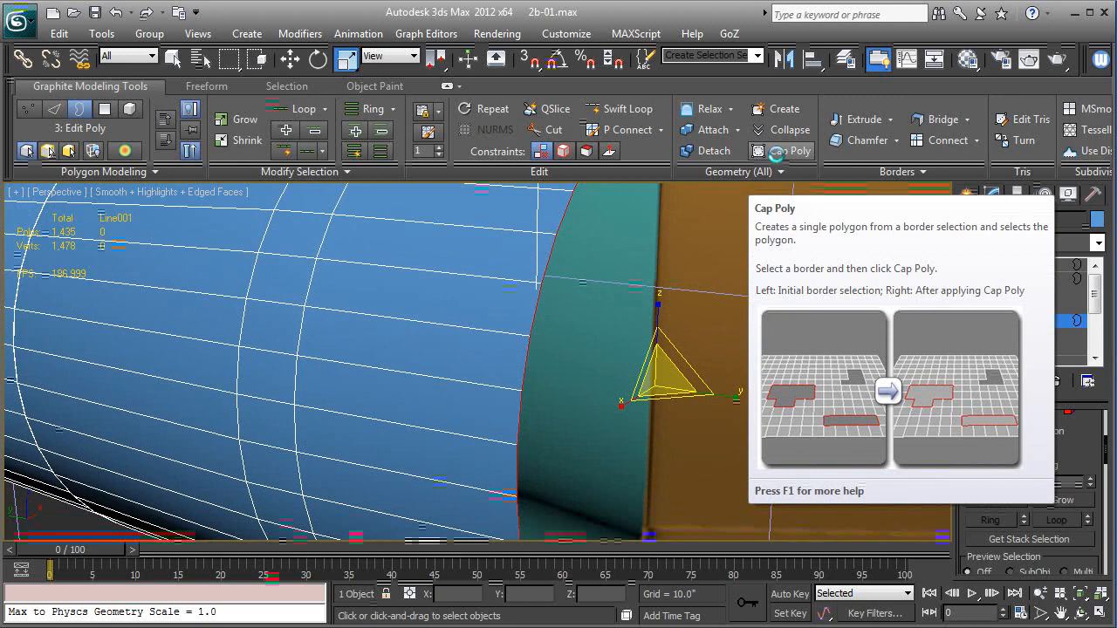
click(777, 151)
alt+middle_drag(637, 388, 626, 377)
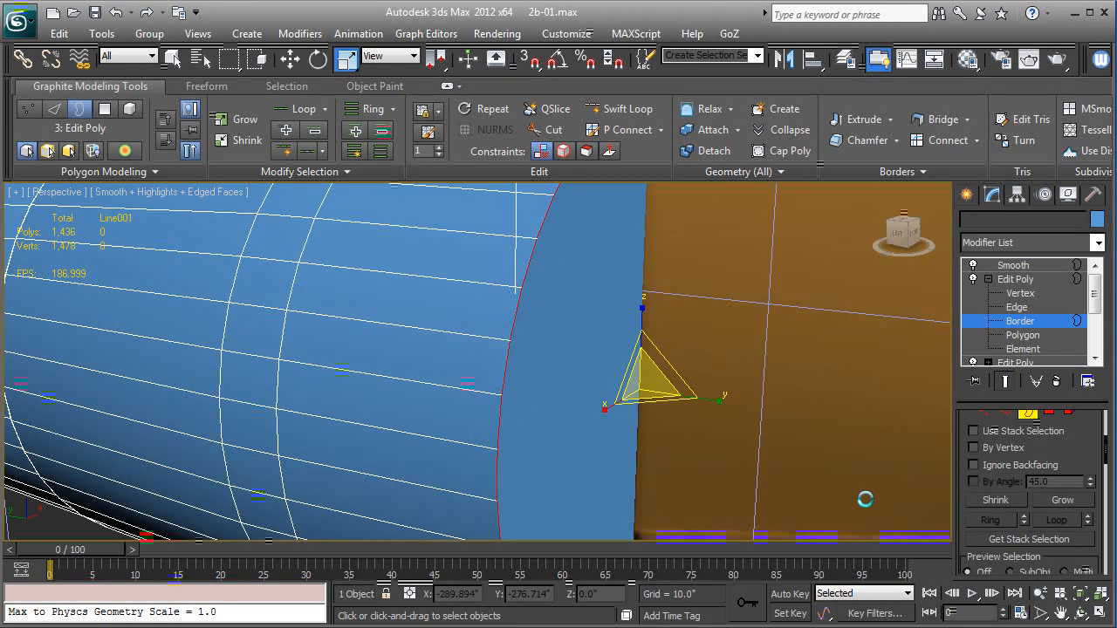
Chamfer the capped end's border by 1.0" with 3 segments, and return to the Smooth modifier.
scroll(1077, 438, down, 1)
scroll(1077, 438, down, 5)
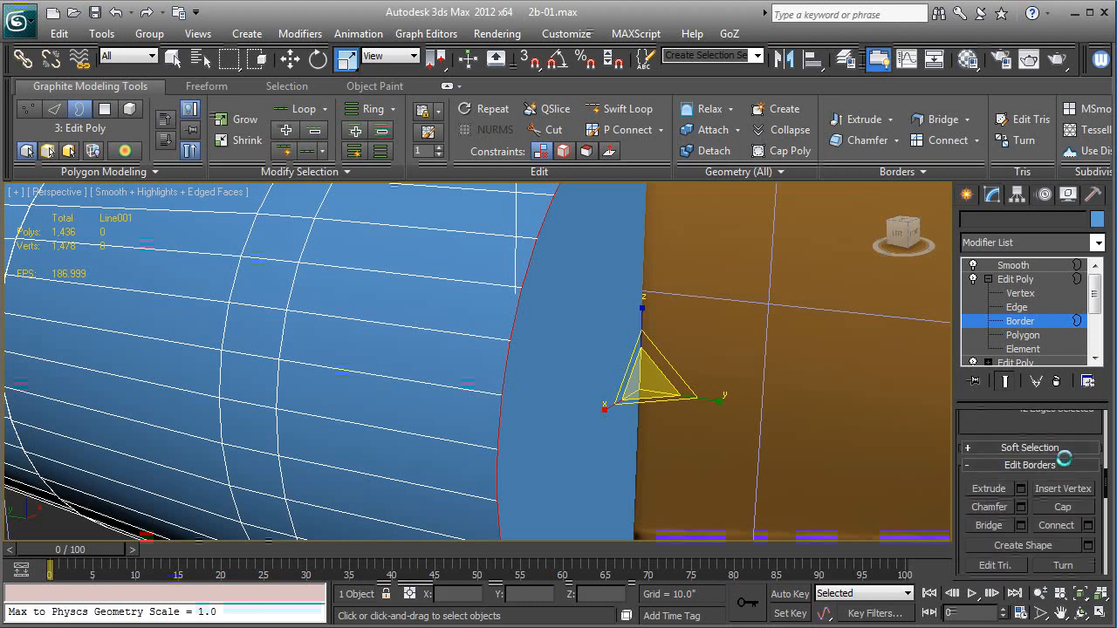
click(1017, 506)
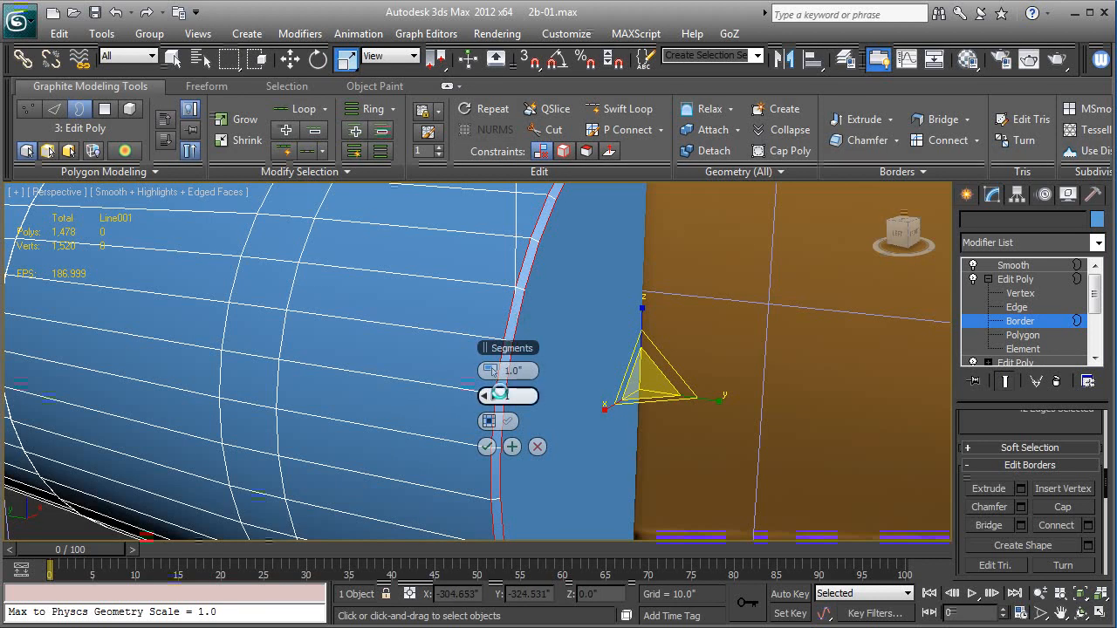
click(494, 396)
click(494, 396)
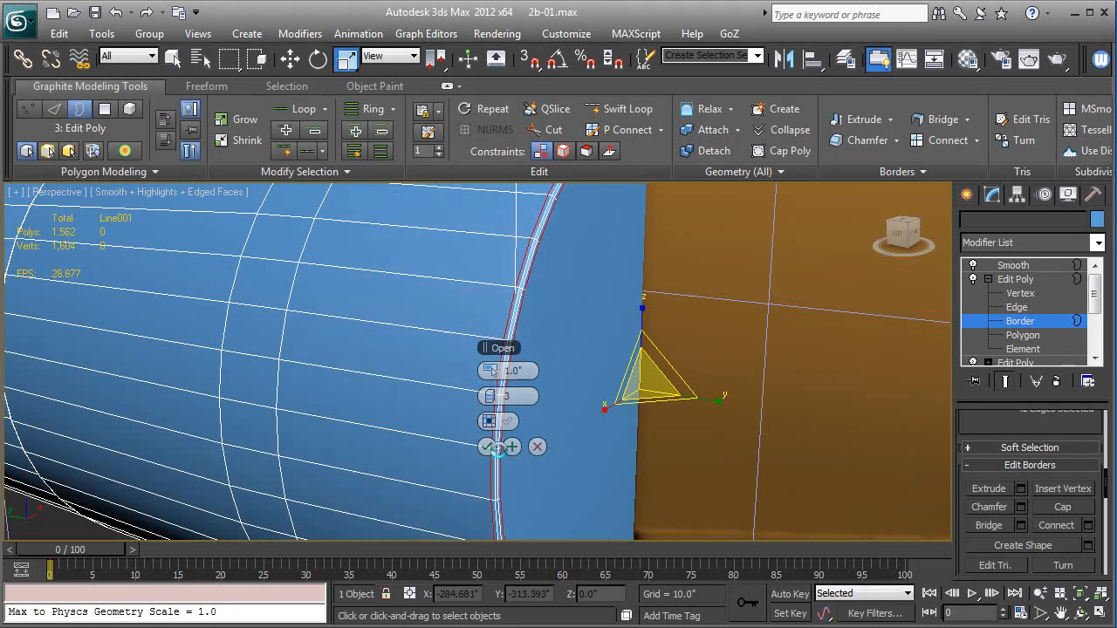
click(488, 447)
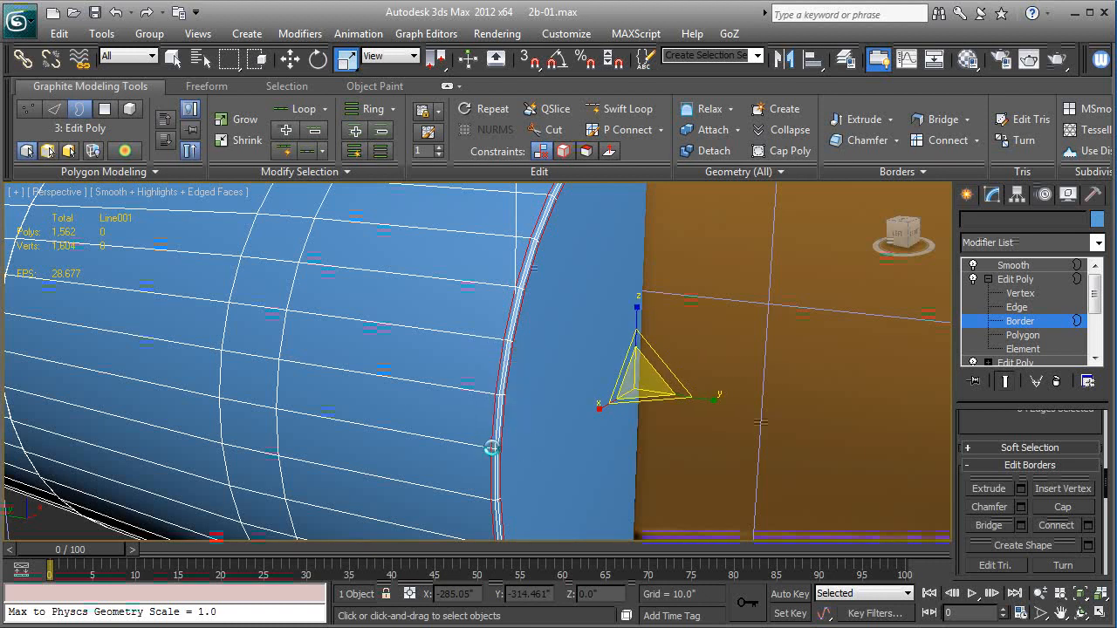
click(1012, 280)
click(1014, 265)
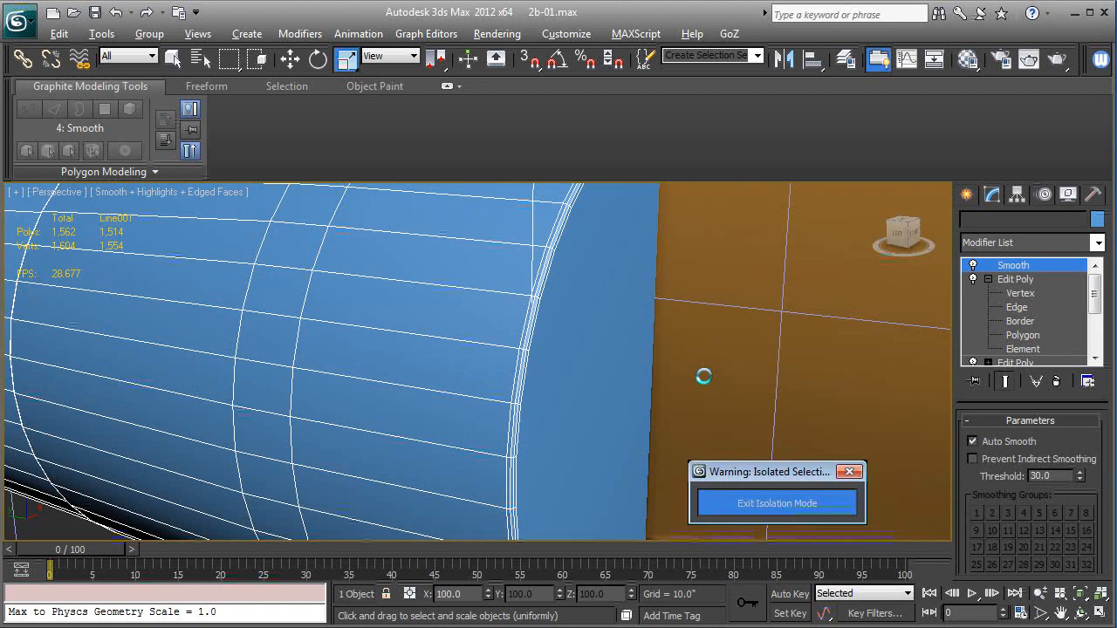
Examine the smoothing at both ends of the isolated cylinder with edged faces hidden, and exit isolation mode.
key(alt+q)
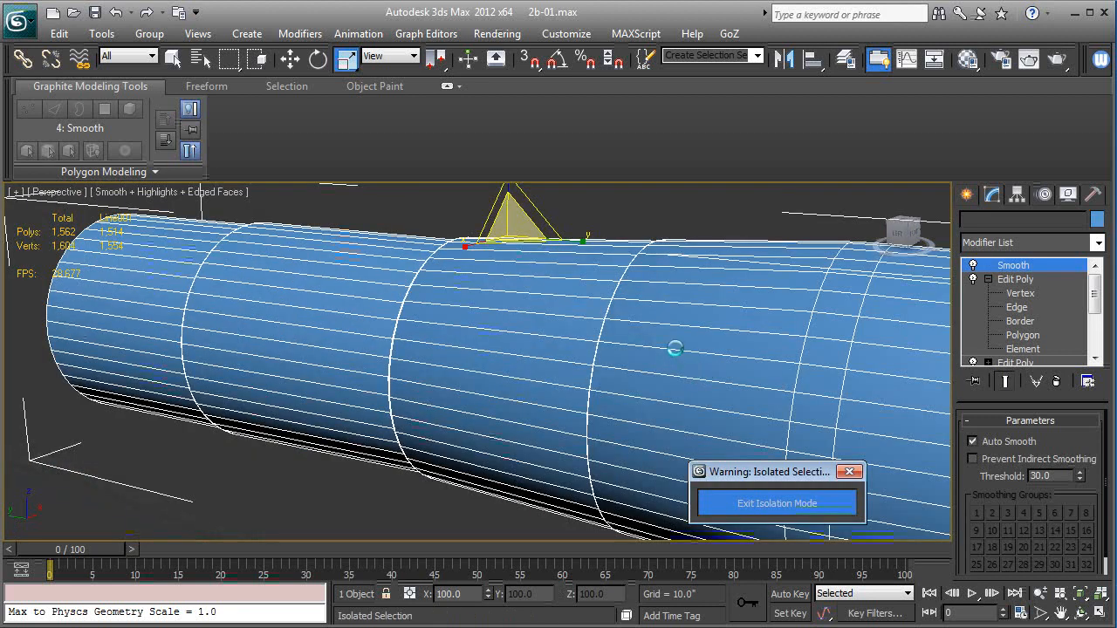
key(F3)
key(F3)
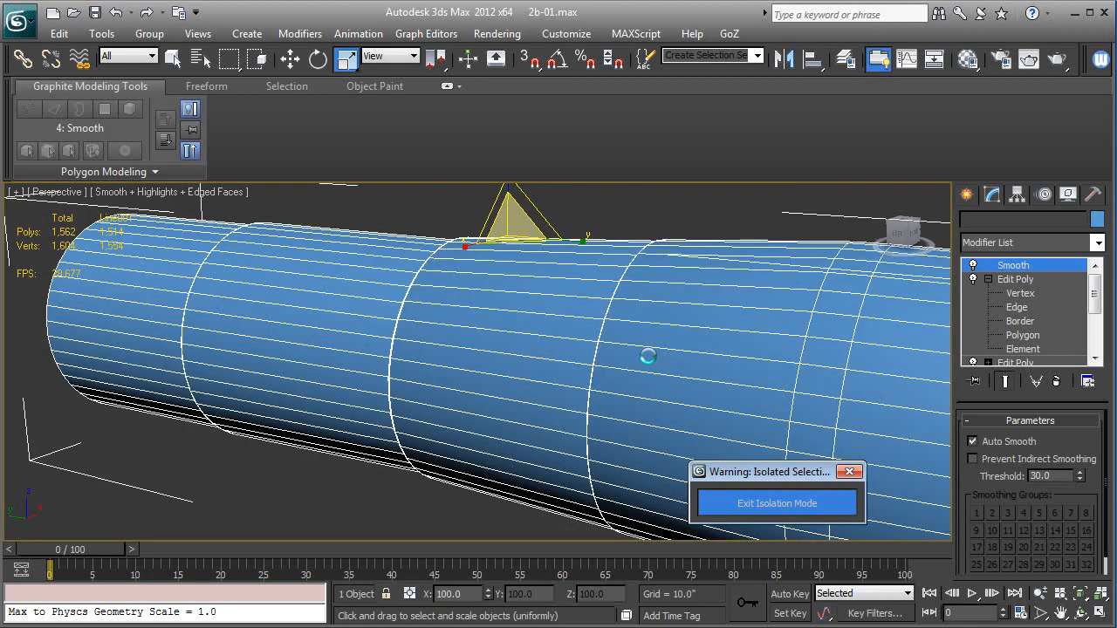
key(F4)
alt+middle_drag(568, 356, 686, 312)
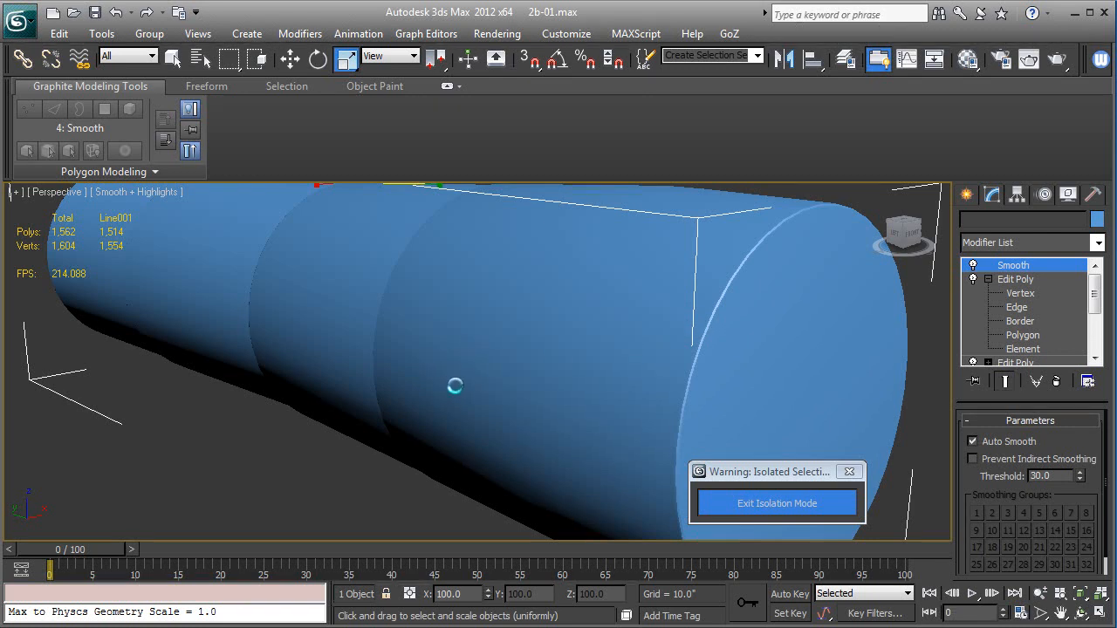
drag(431, 411, 582, 379)
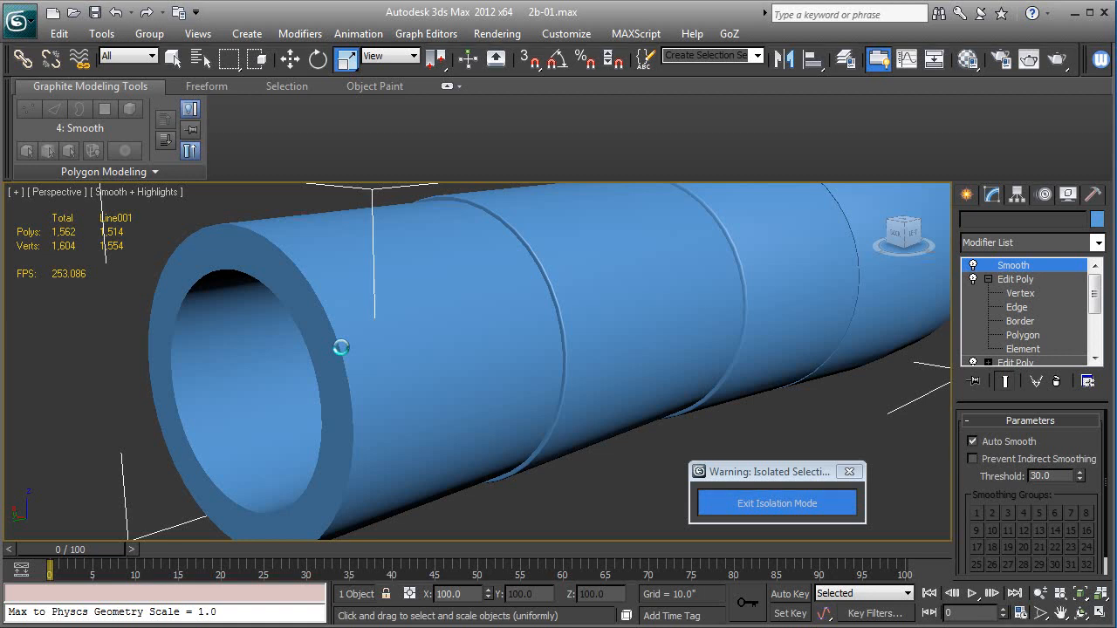
drag(571, 350, 544, 373)
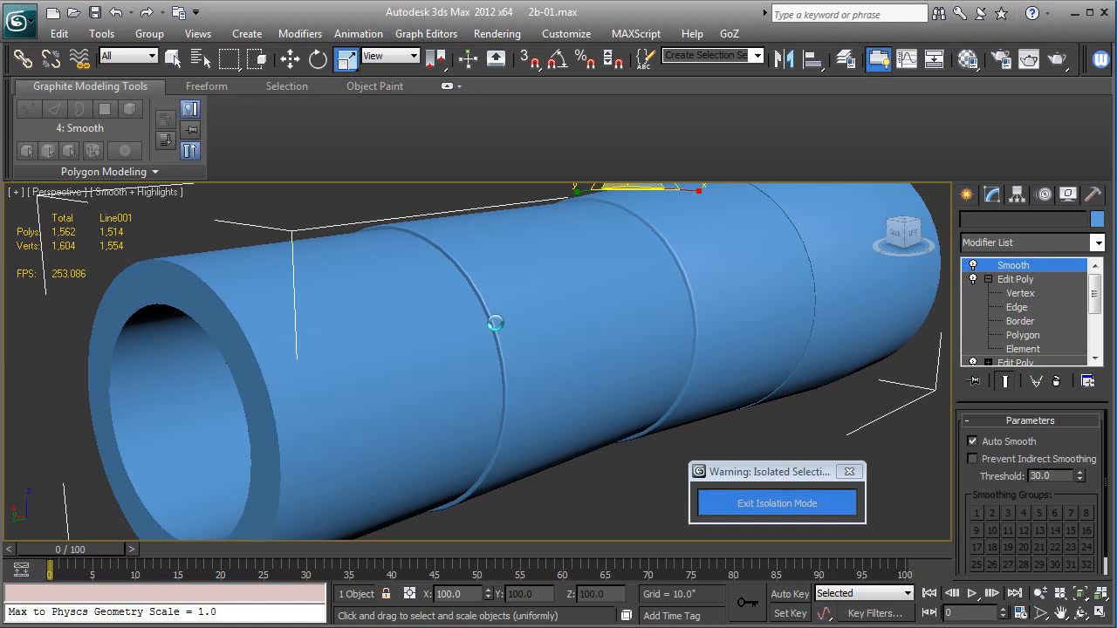
drag(498, 361, 565, 336)
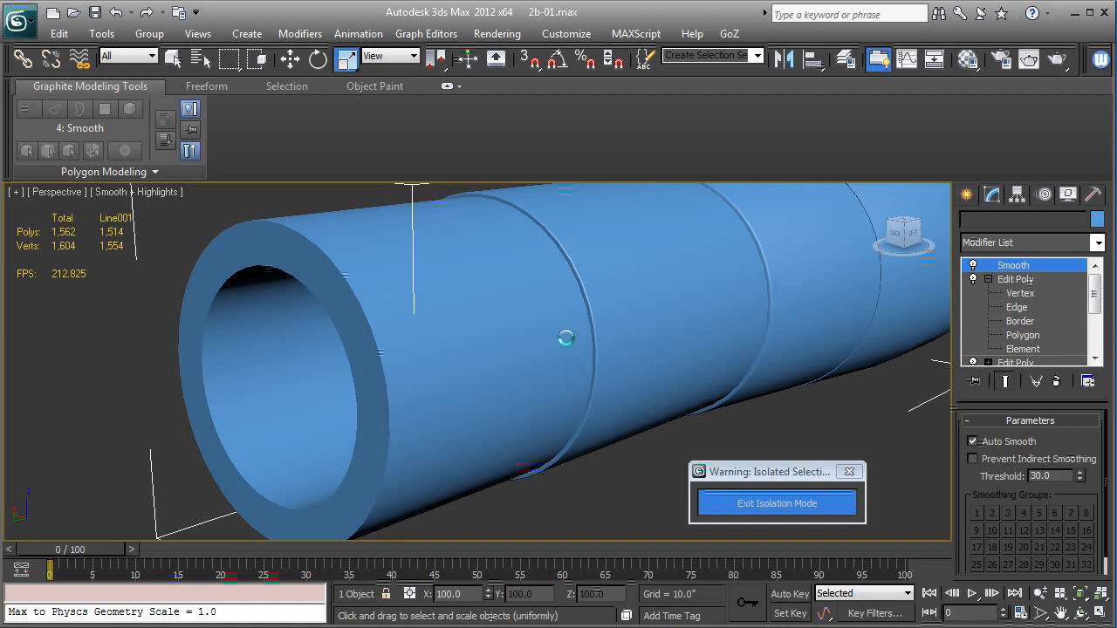
click(755, 499)
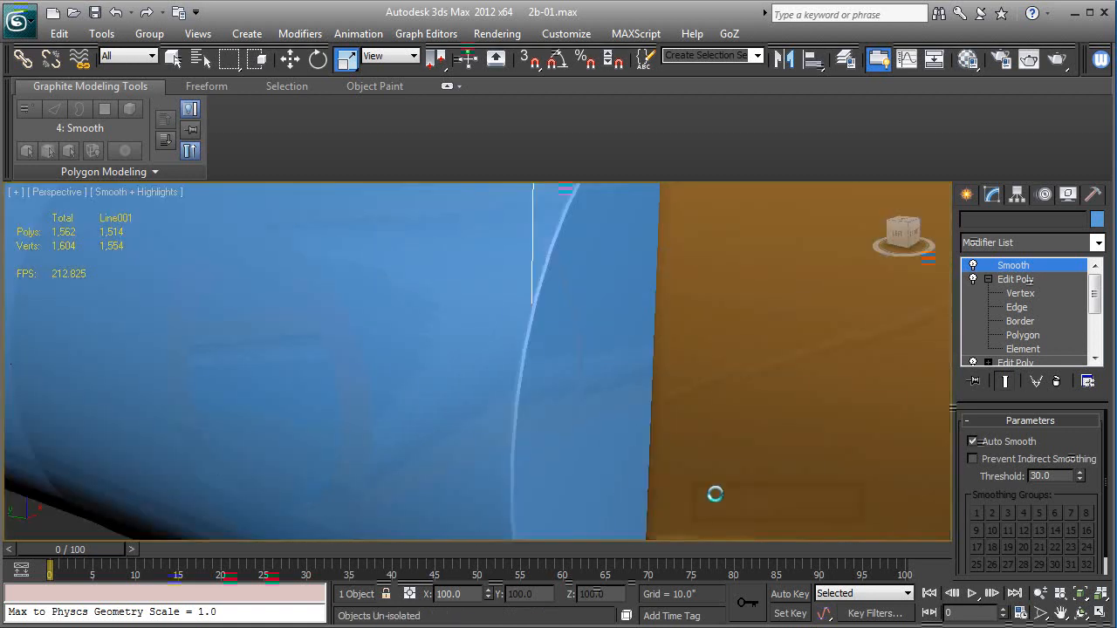
Show edged faces again and select the outer edge loop on the rim of the cylinder's recessed end.
alt+middle_drag(617, 434, 740, 427)
scroll(398, 379, down, 3)
middle_drag(399, 379, 689, 355)
scroll(472, 418, up, 5)
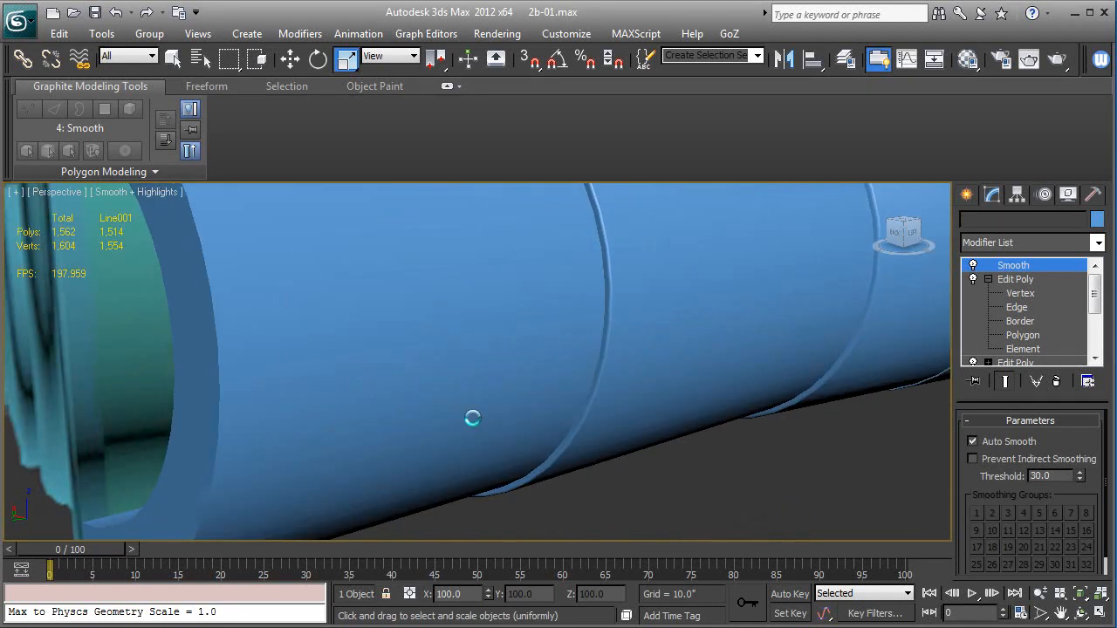
key(F4)
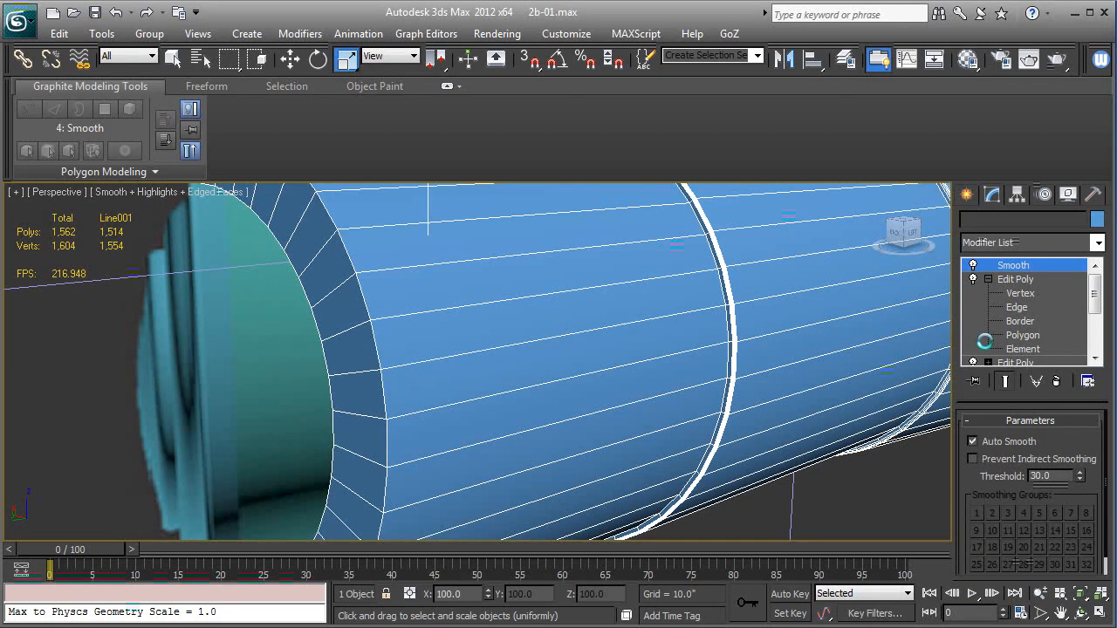
click(1015, 307)
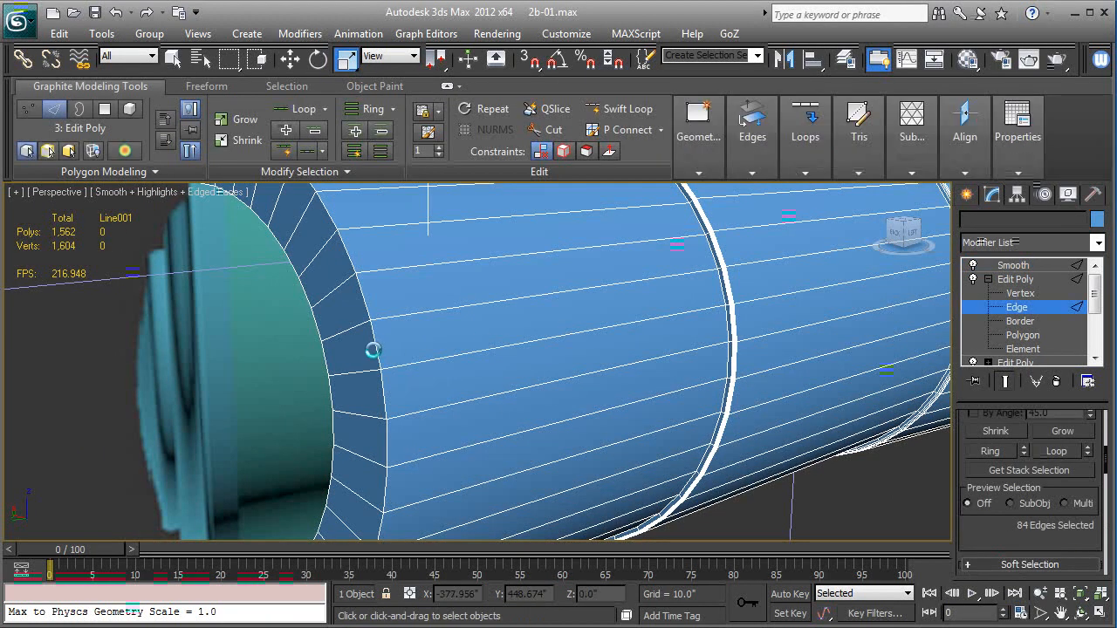
click(372, 349)
double_click(372, 349)
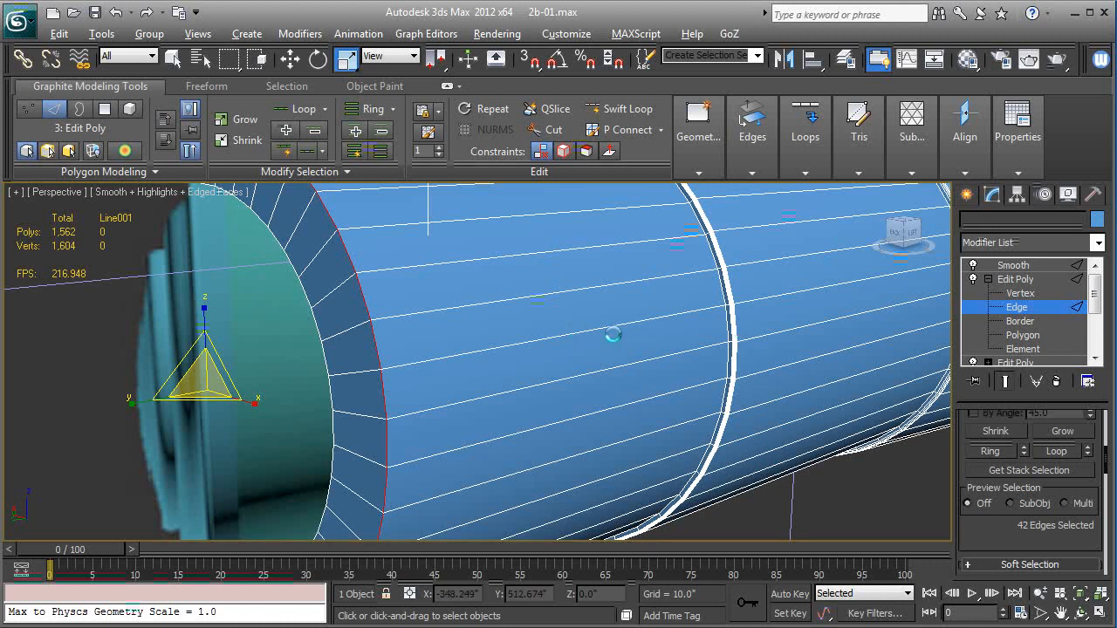
Chamfer the outer rim edge loop by 1.0" with 3 segments.
scroll(981, 483, up, 8)
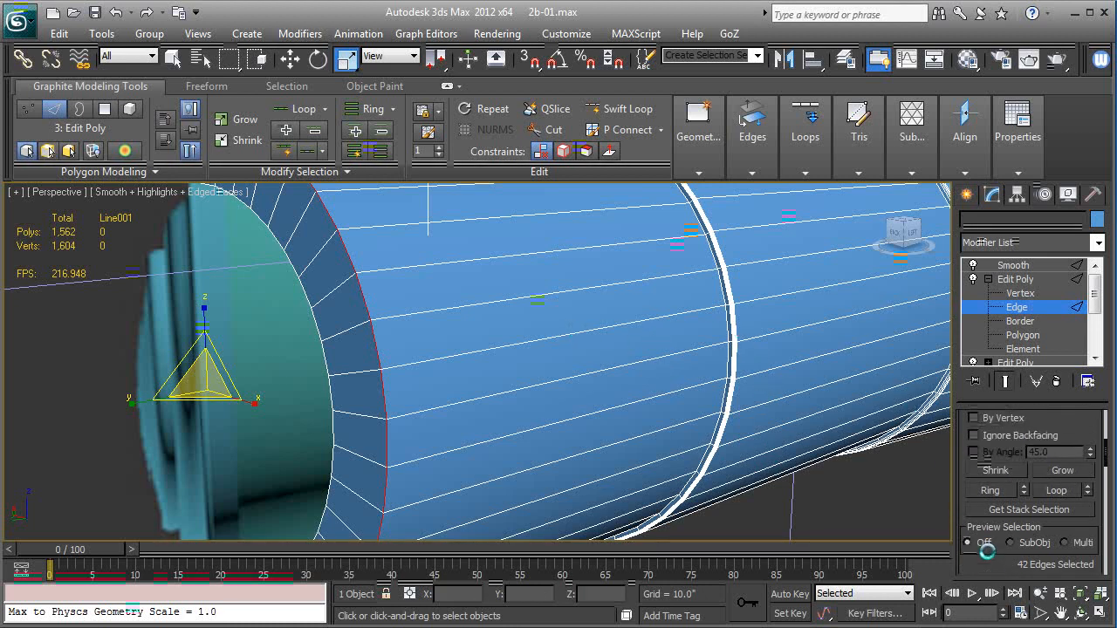
scroll(980, 482, down, 10)
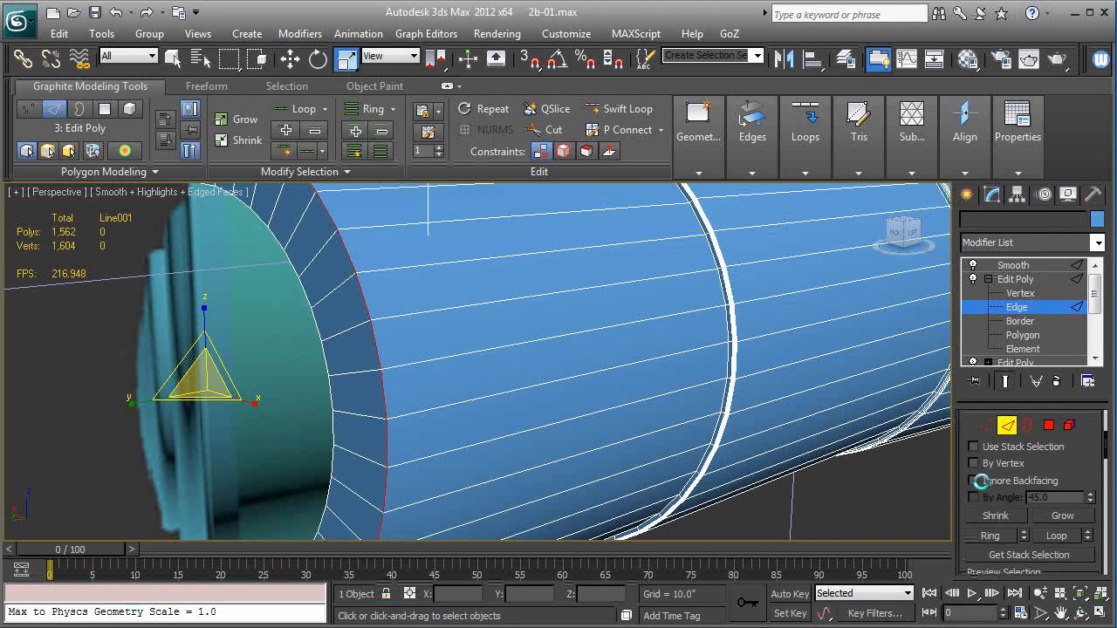
scroll(980, 482, down, 2)
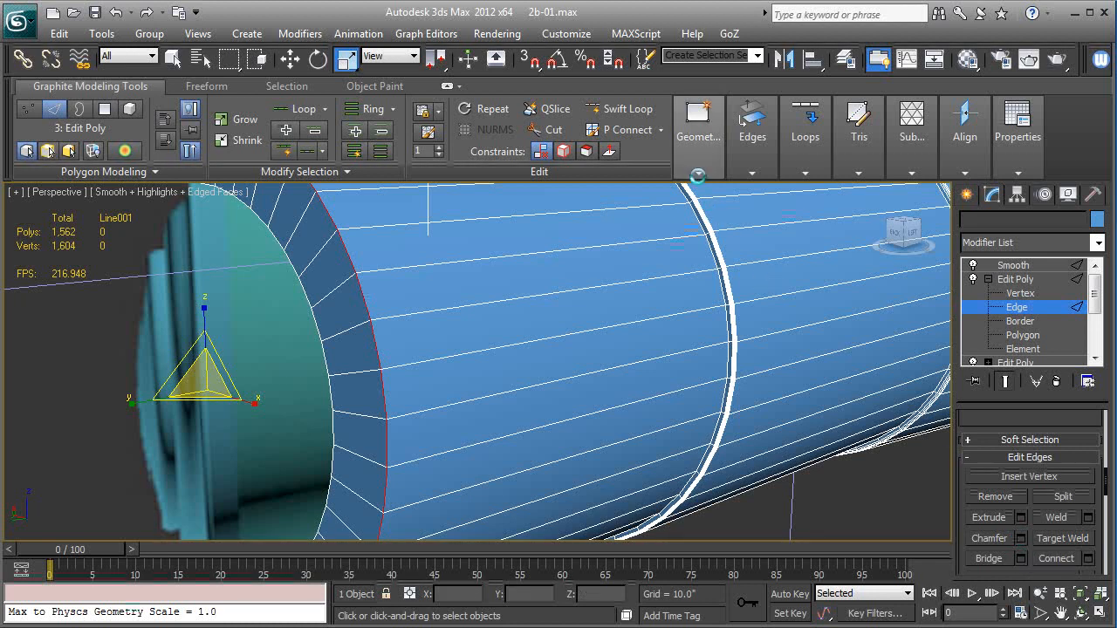
click(698, 172)
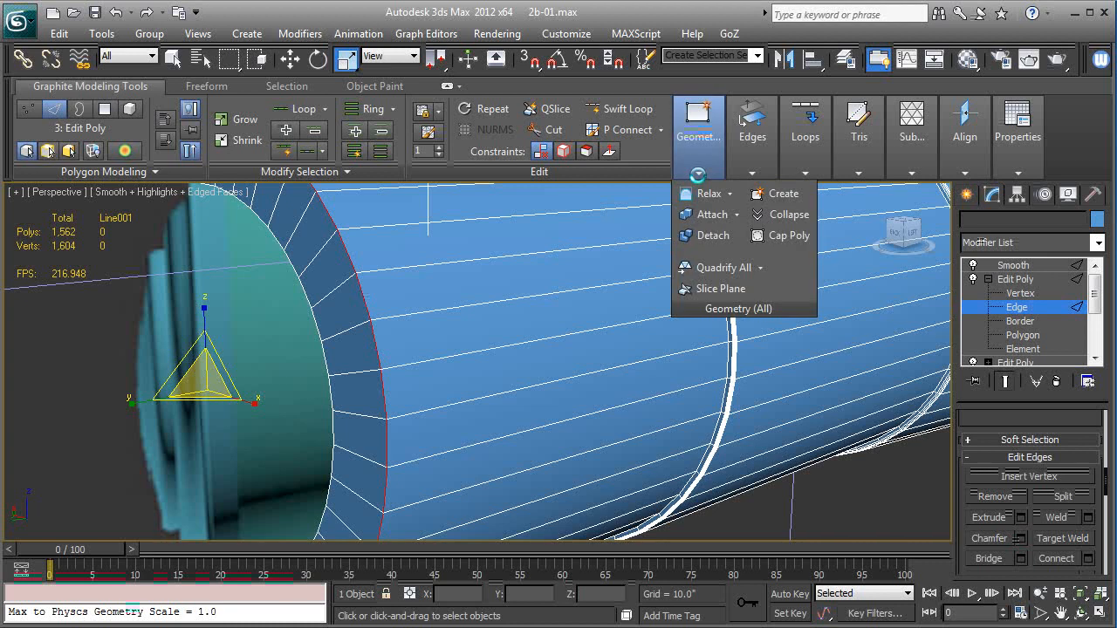
click(753, 172)
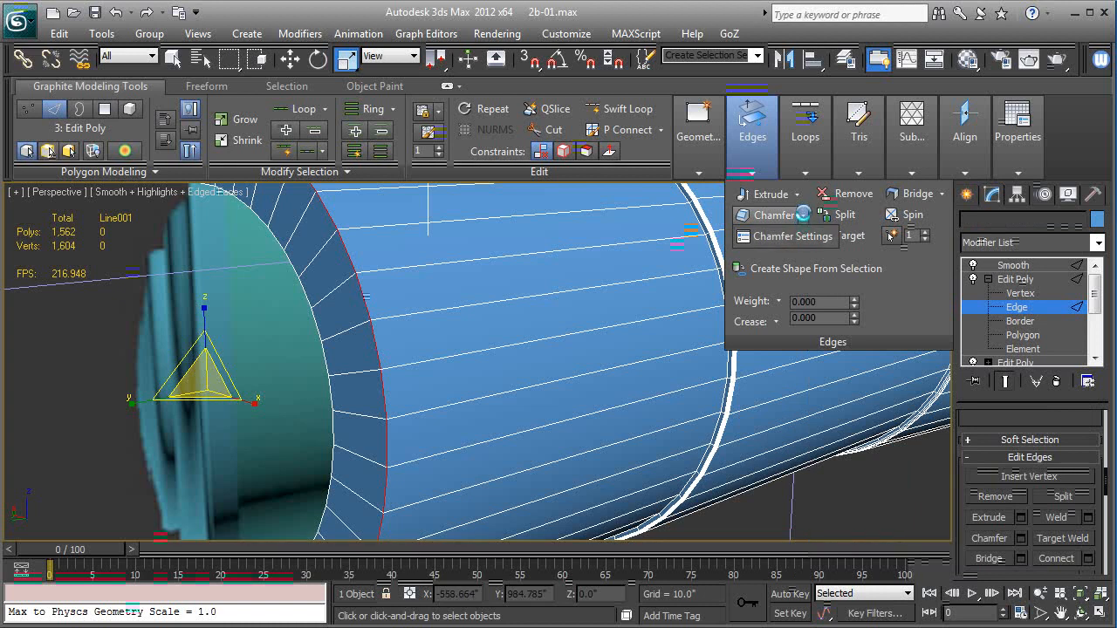
click(803, 240)
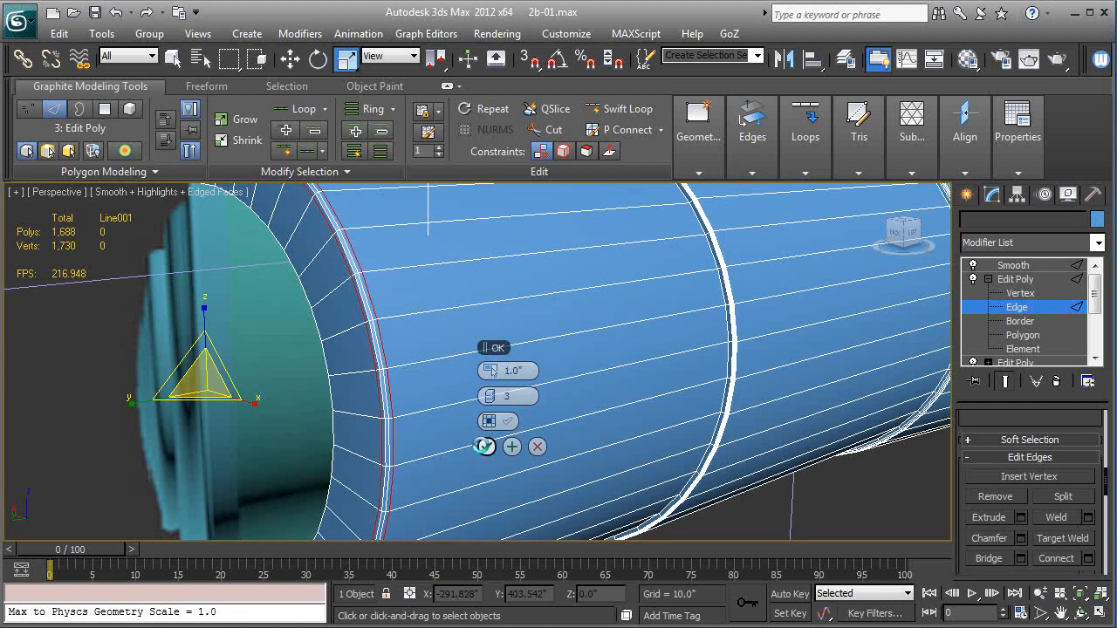
click(485, 447)
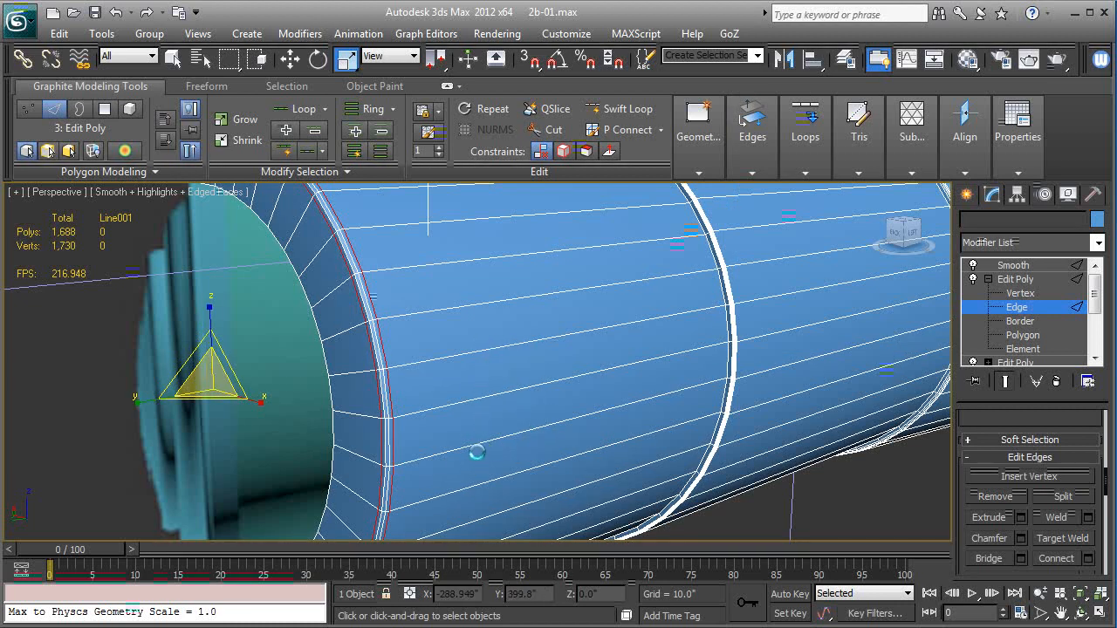
Chamfer the inner edge loop of the recessed end's rim with the same settings, and return to the Smooth modifier.
click(325, 361)
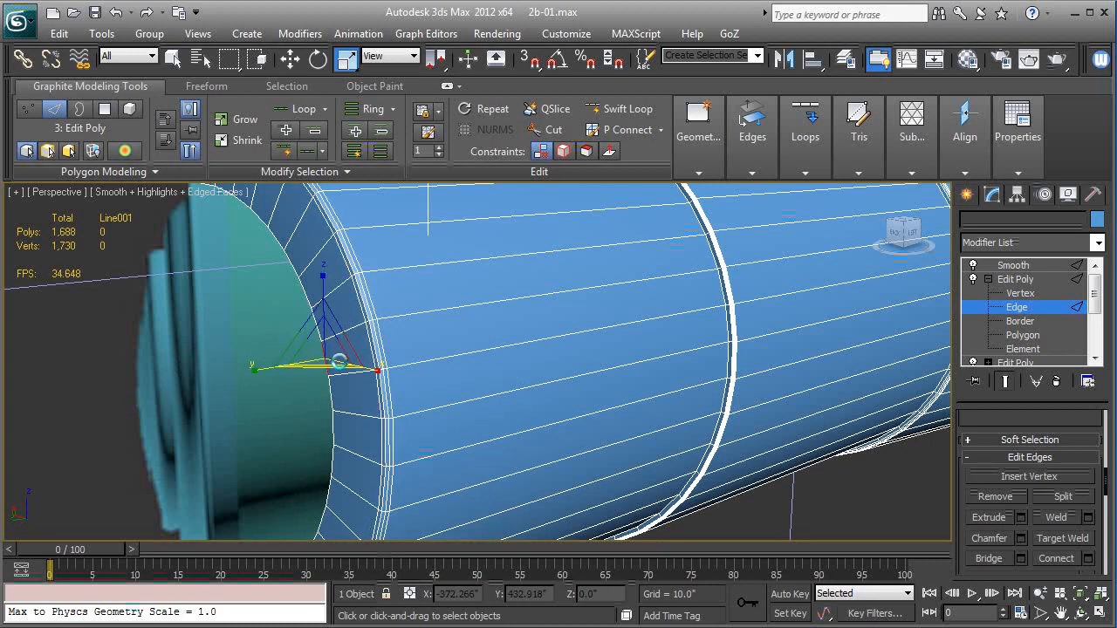
double_click(383, 439)
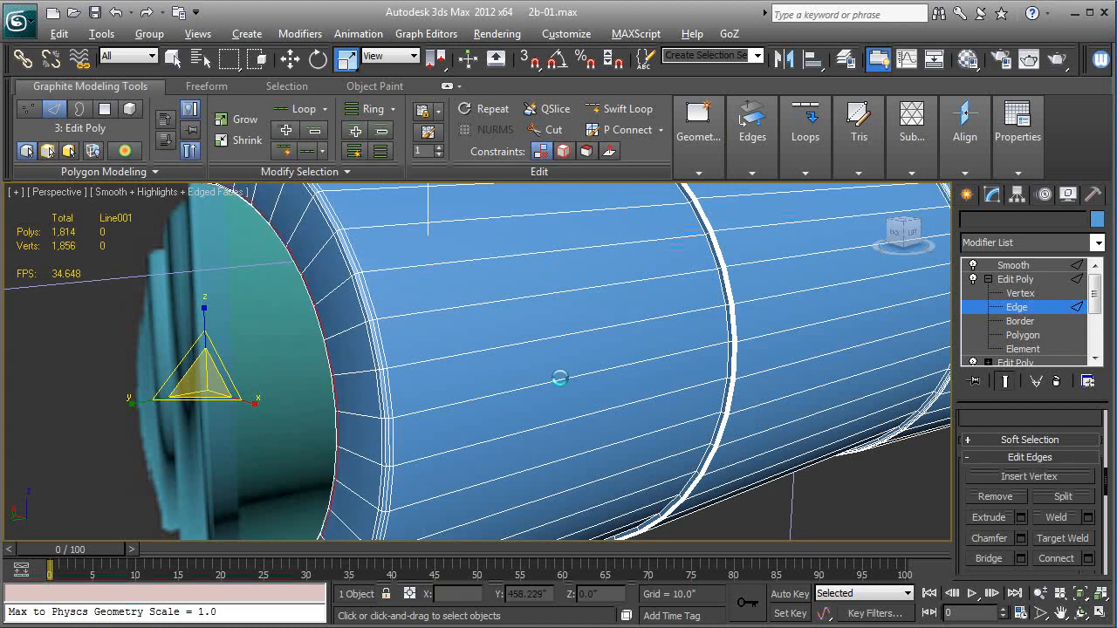
alt+middle_drag(529, 372, 497, 404)
scroll(628, 380, up, 5)
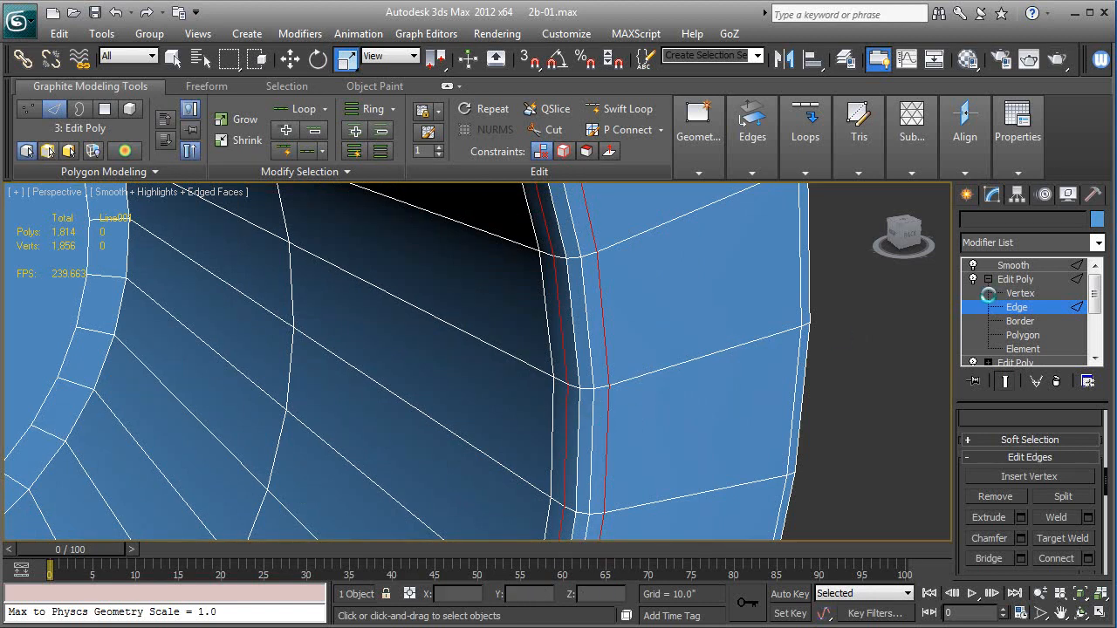
click(1014, 280)
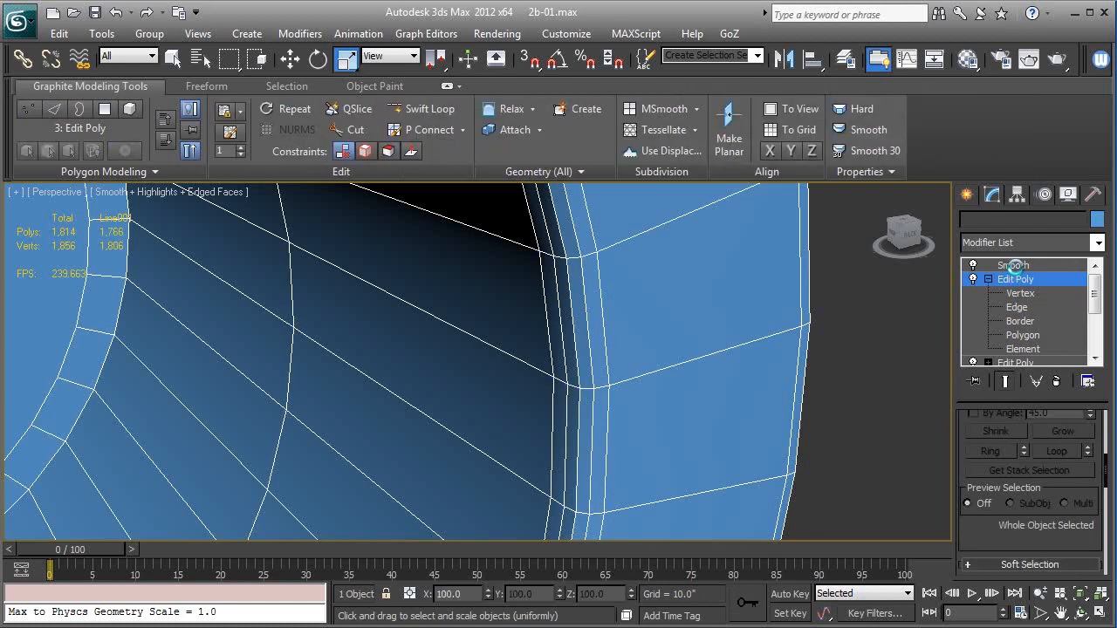
click(1013, 265)
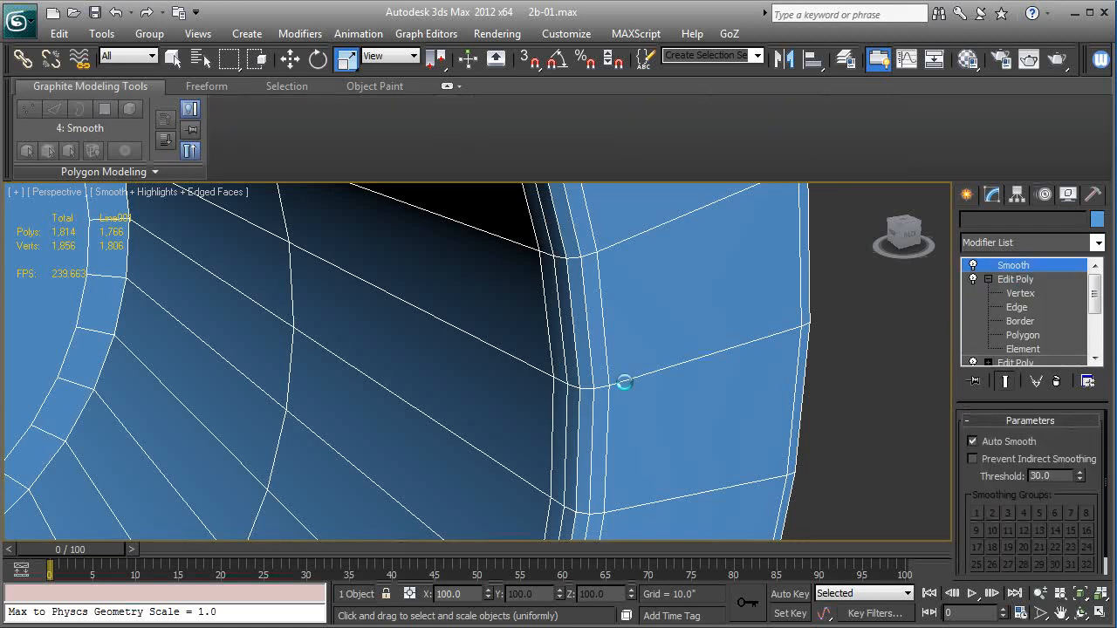
Hide the edged faces and examine the whole boiler cylinder together with its adjoining parts.
scroll(649, 387, down, 5)
scroll(650, 386, down, 8)
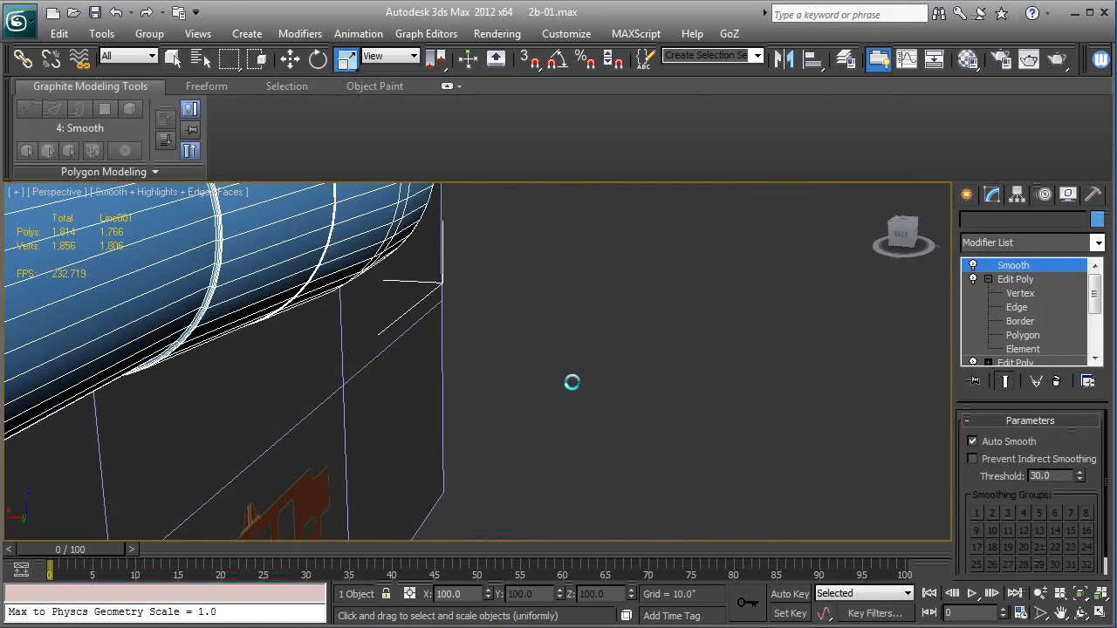
mouse_move(846, 392)
alt+middle_down()
mouse_move(678, 362)
mouse_move(753, 393)
mouse_move(725, 397)
mouse_move(721, 369)
mouse_move(766, 367)
mouse_move(730, 357)
mouse_move(531, 379)
mouse_move(784, 376)
mouse_move(697, 384)
alt+middle_up()
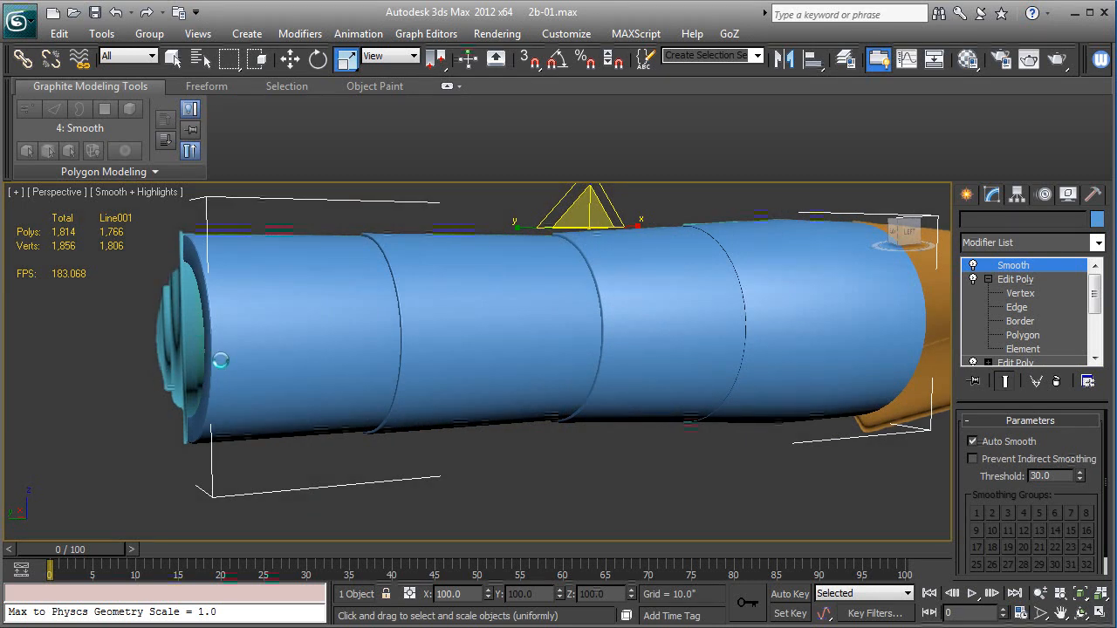
middle_drag(567, 371, 342, 382)
alt+middle_drag(494, 349, 444, 354)
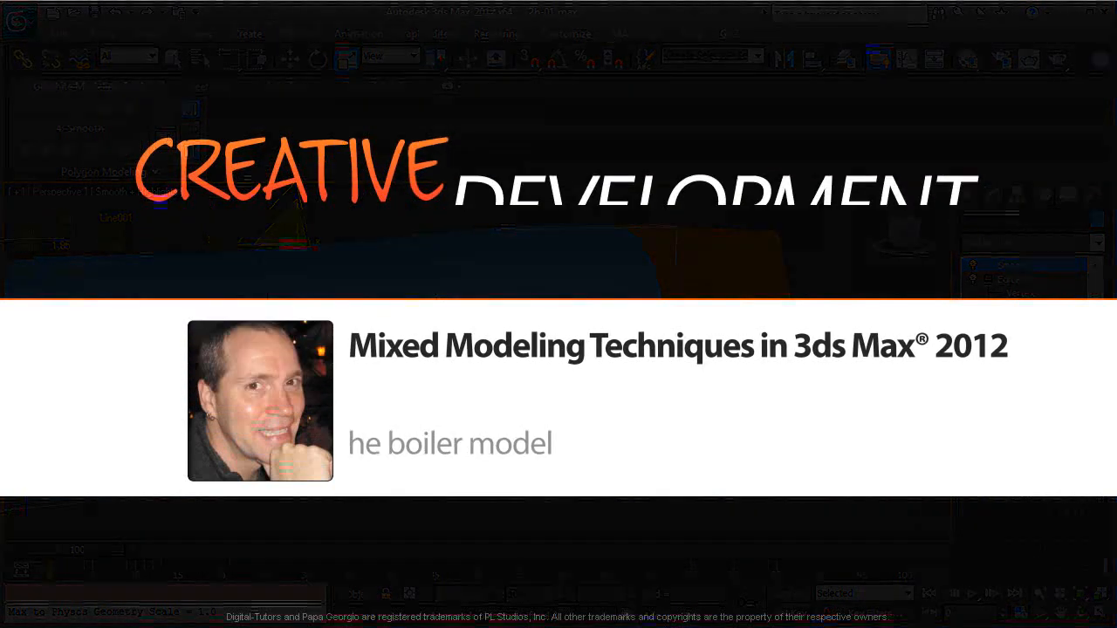